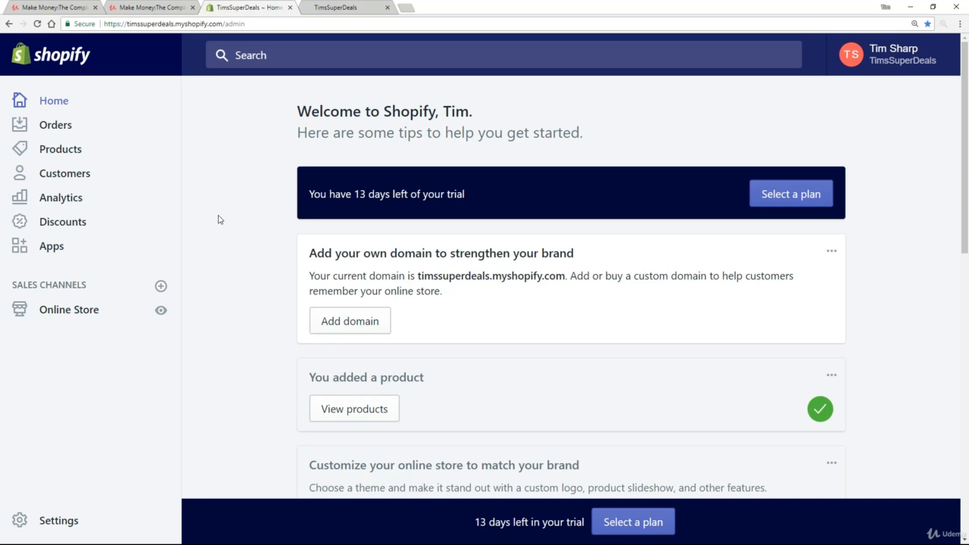
Search the Shopify App Store for "product reviews" and open the Product Reviews app's page.
click(50, 249)
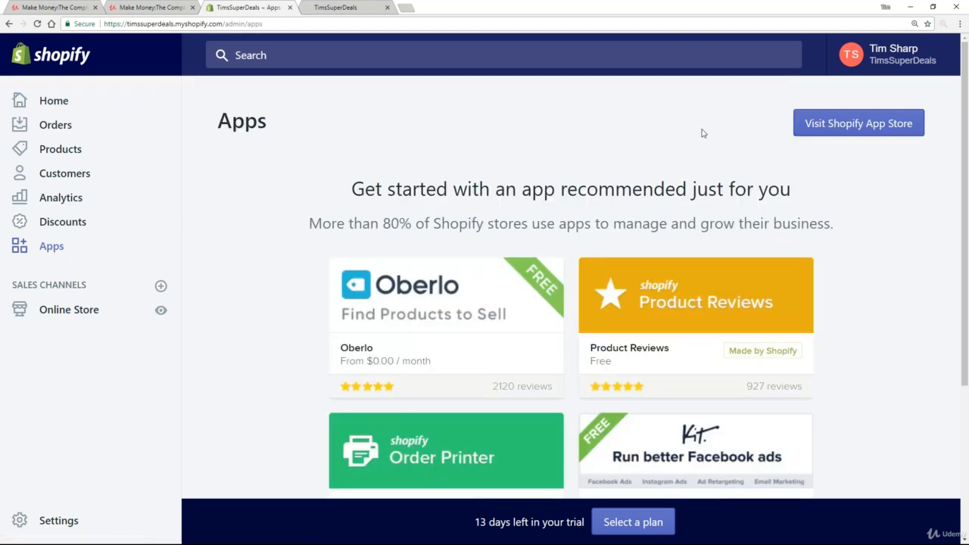
click(871, 133)
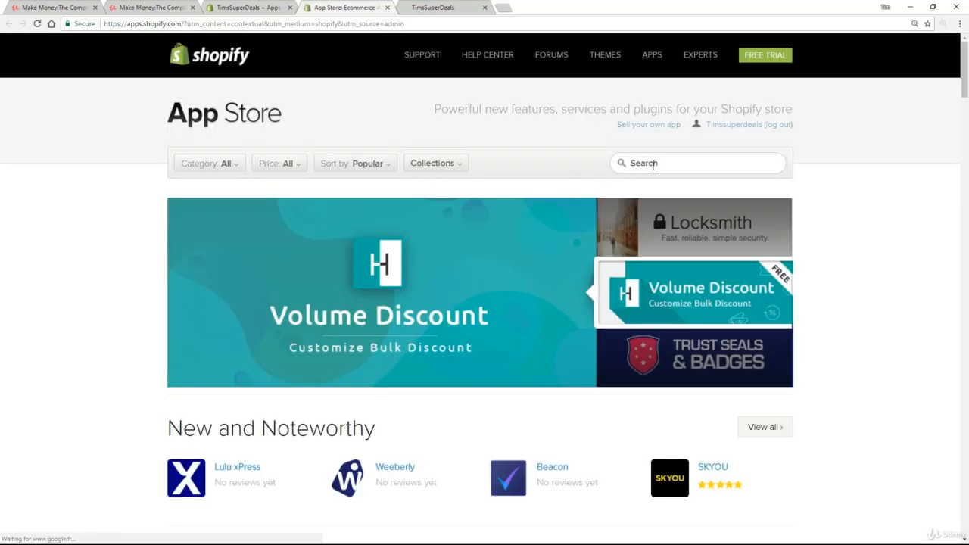
click(652, 165)
text(p)
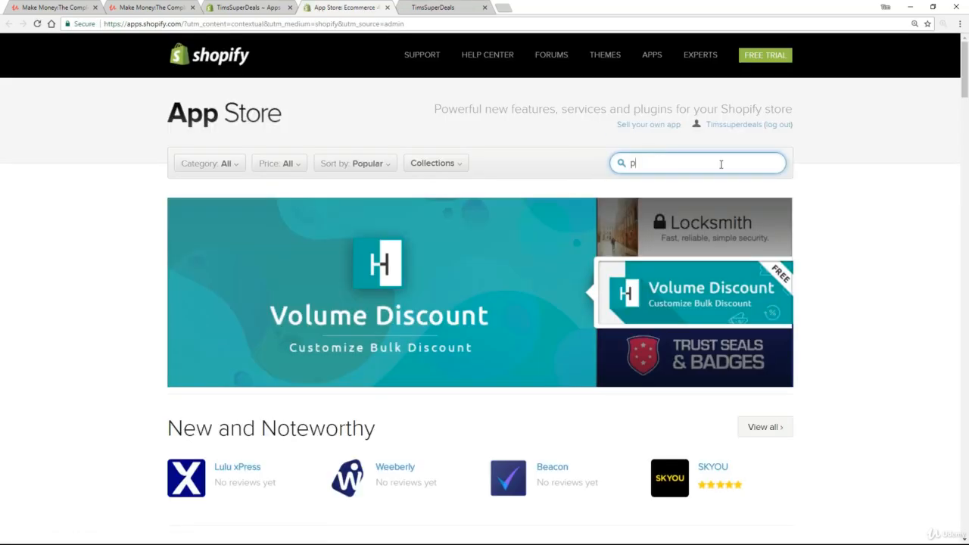
text(roduct)
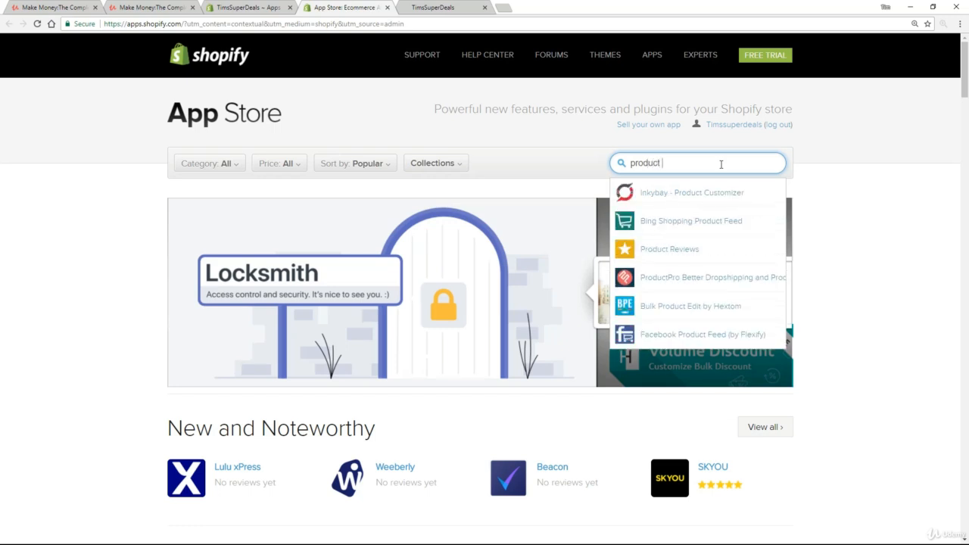
text( reviews)
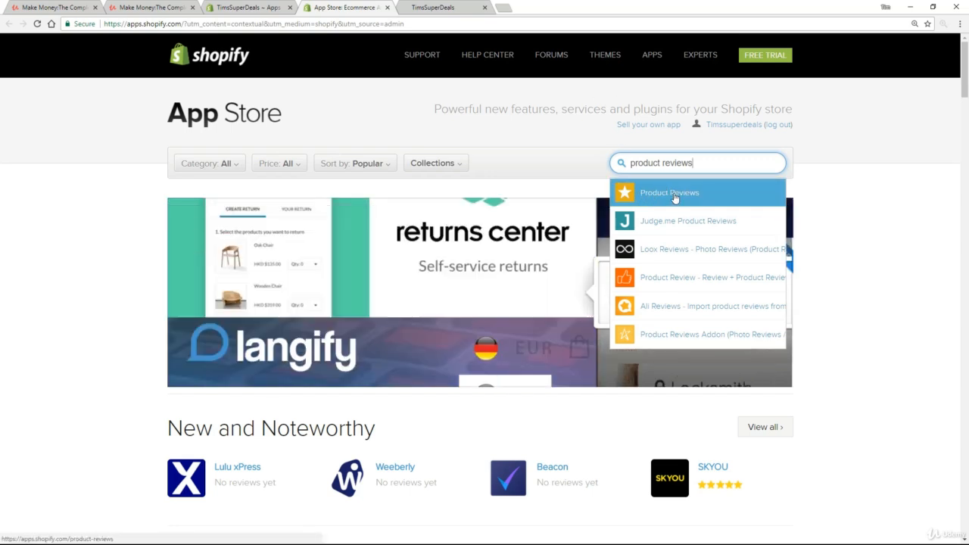
click(673, 195)
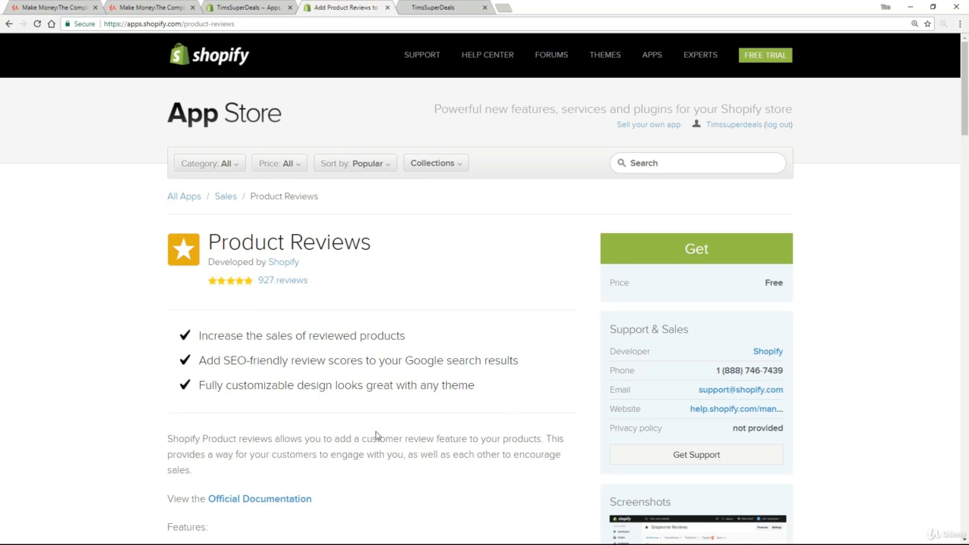
Get the free Product Reviews app and approve its installation on the store.
scroll(102, 338, down, 7)
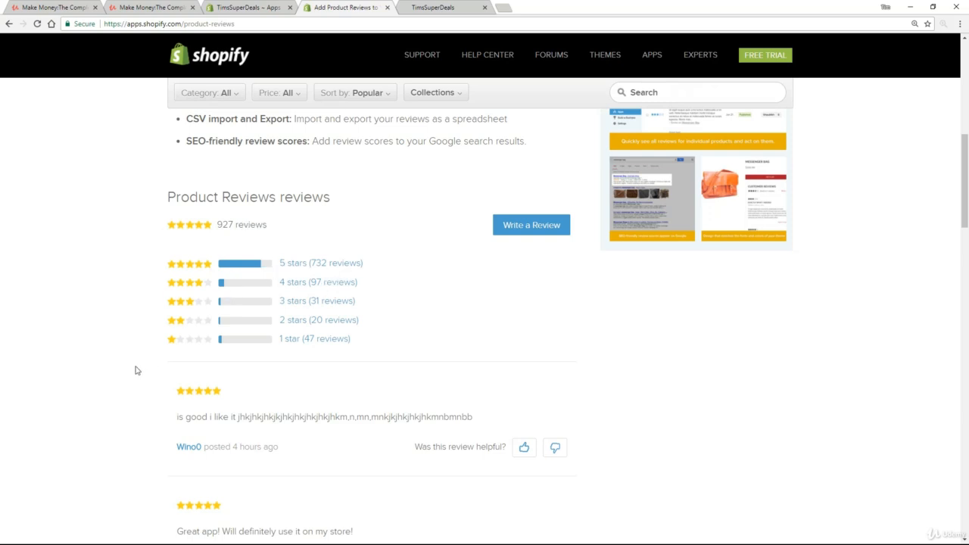
scroll(132, 369, down, 3)
scroll(127, 373, down, 5)
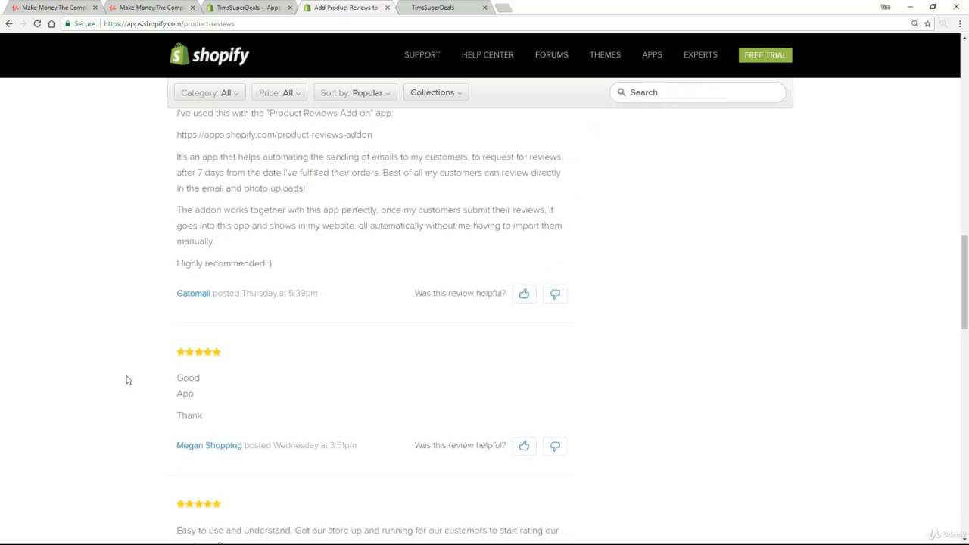
scroll(127, 380, up, 15)
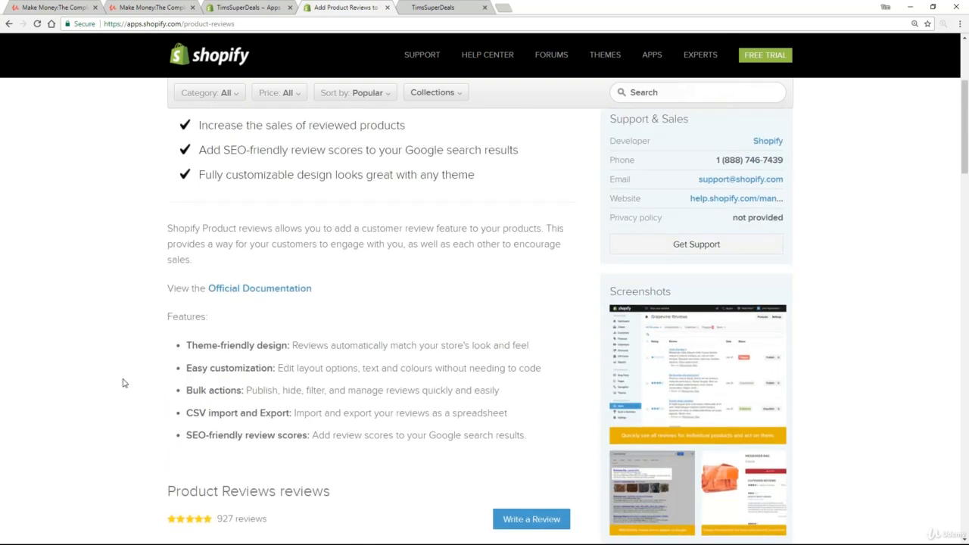
scroll(124, 383, up, 1)
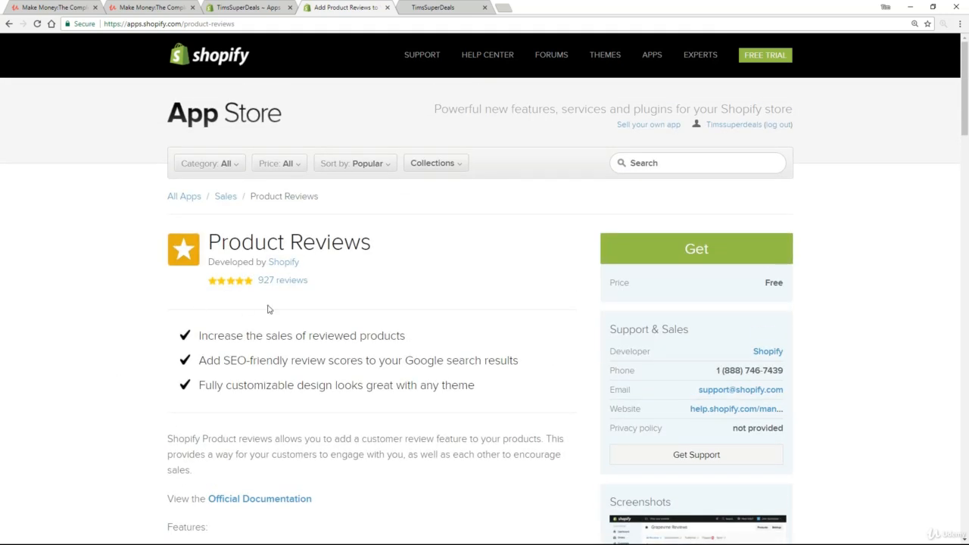
click(690, 250)
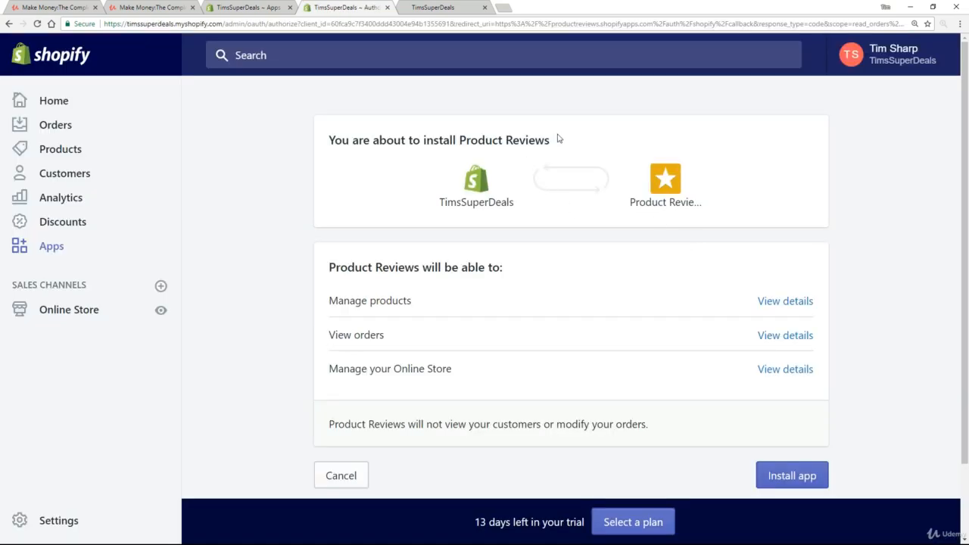
triple_click(327, 145)
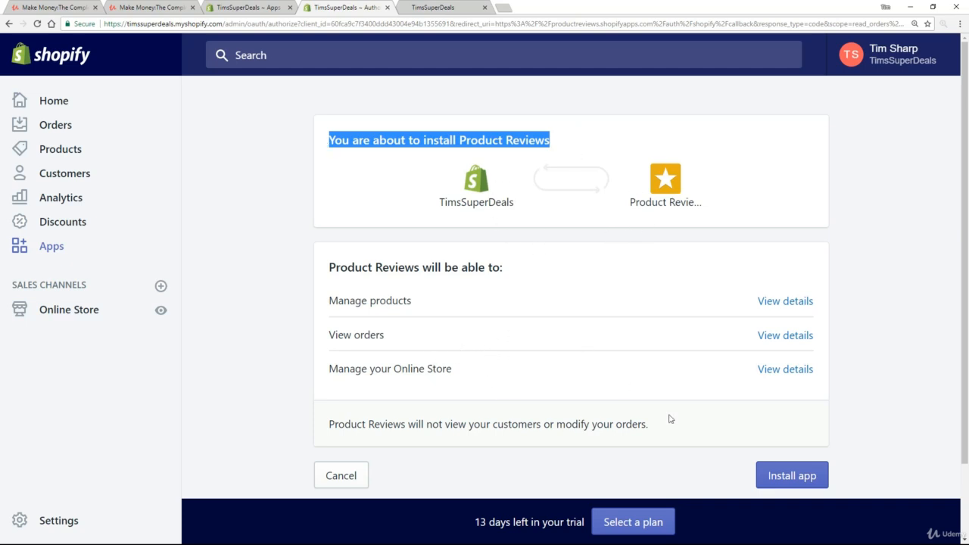
click(801, 482)
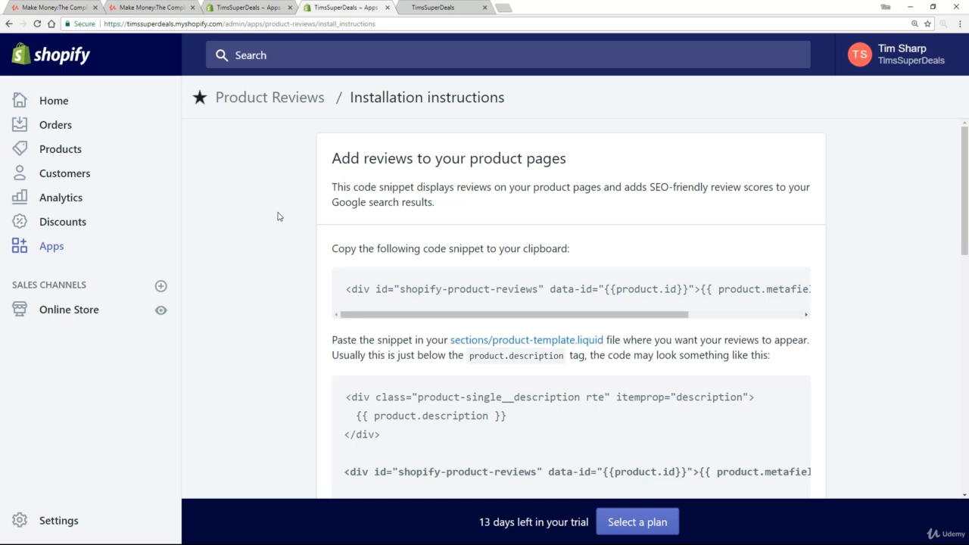
Copy the complete shopify-product-reviews div snippet from the installation instructions, ending exactly at its closing </div> tag.
scroll(277, 220, down, 1)
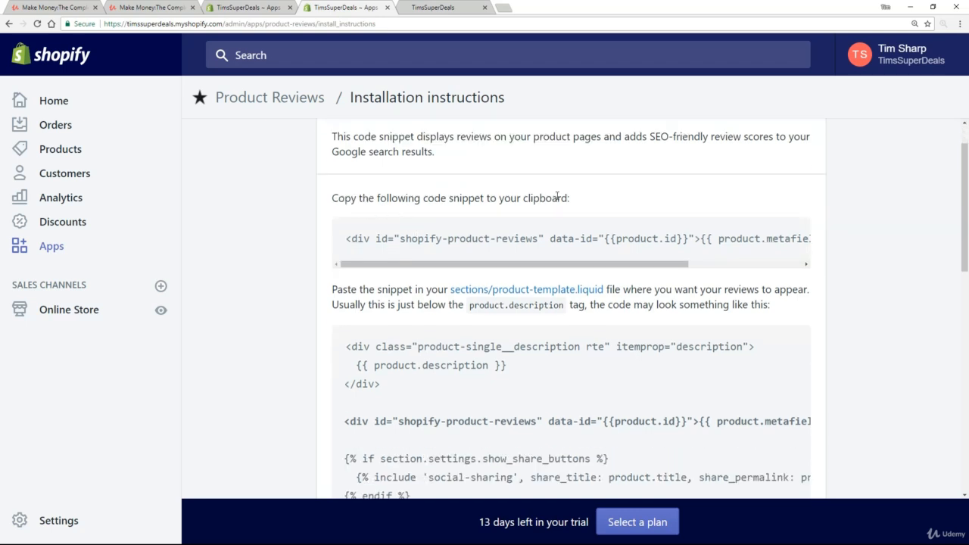
drag(572, 199, 320, 202)
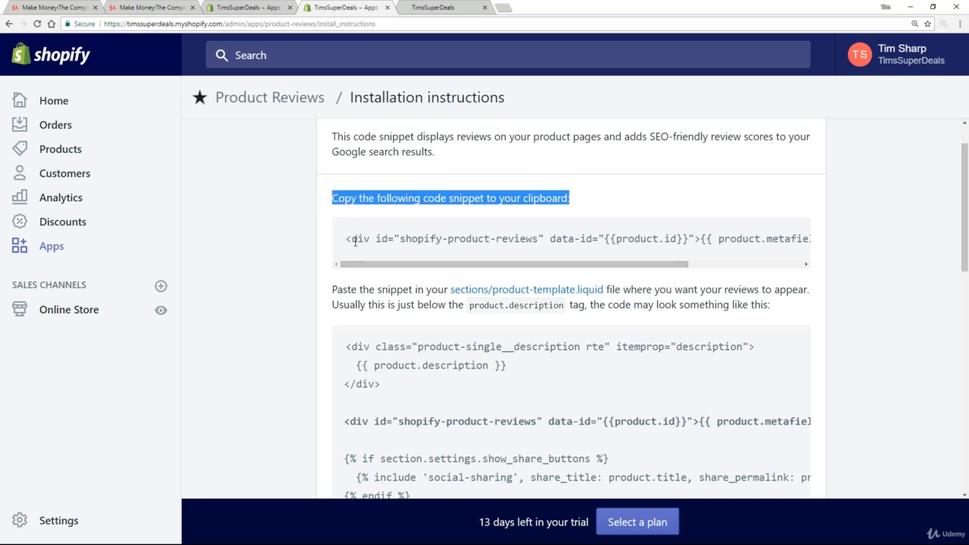
drag(345, 239, 372, 267)
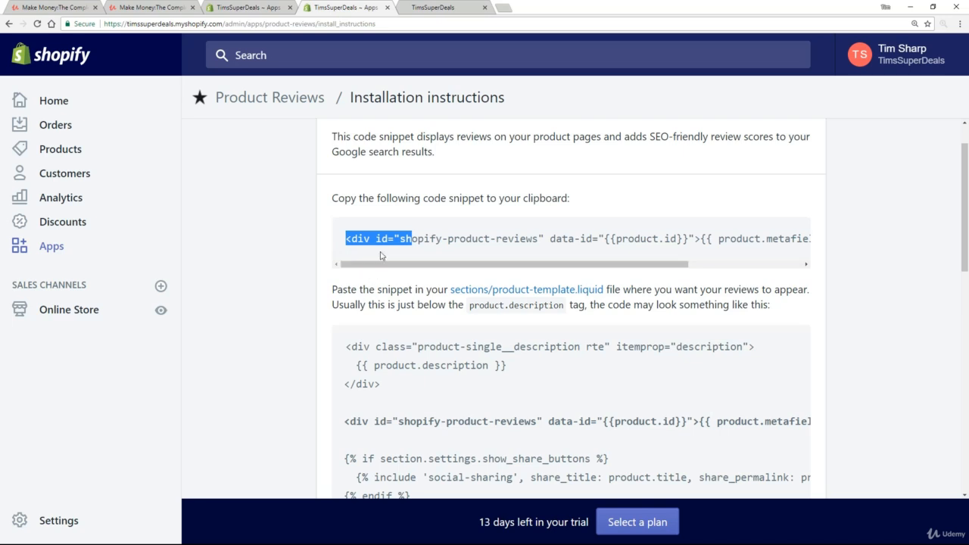
key(shift+Right)
key(shift+Right)
key(shift+Right)
key(shift+Right)
key(shift+Right)
key(shift+Right)
key(shift+Right)
key(shift+Right)
key(shift+Right)
key(shift+Right)
key(shift+Right)
key(shift+Right)
key(shift+Right)
key(shift+Right)
key(shift+Right)
key(shift+Right)
key(shift+Right)
key(shift+Right)
key(shift+Right)
key(shift+Right)
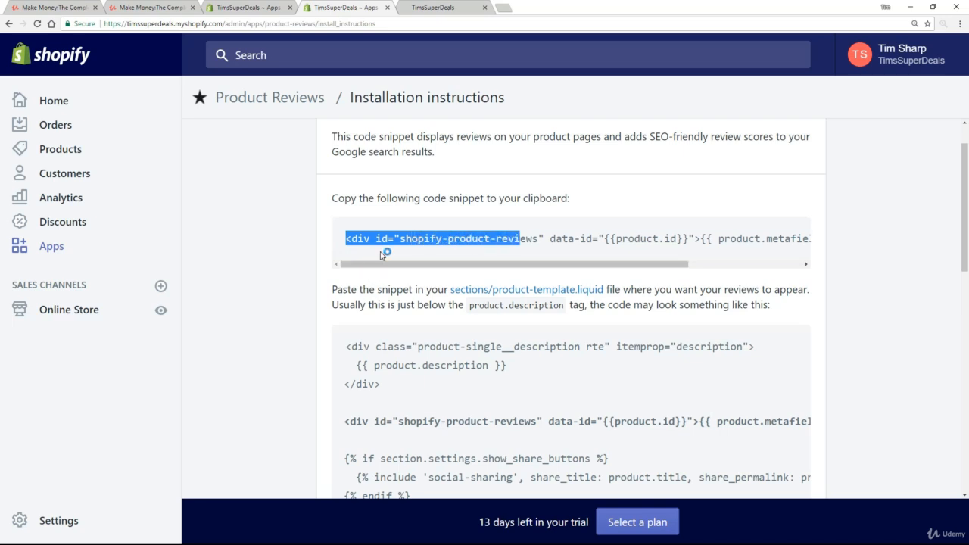
key(shift+Right)
key(shift+Right)
key(shift+Right)
key(shift+Right)
key(shift+Right)
key(shift+Right)
key(shift+Right)
key(shift+Right)
key(shift+Right)
key(shift+Right)
key(shift+Right)
key(shift+Right)
key(shift+Right)
key(shift+Right)
key(shift+Right)
key(shift+Right)
key(shift+Right)
key(shift+Right)
key(shift+Right)
key(shift+Right)
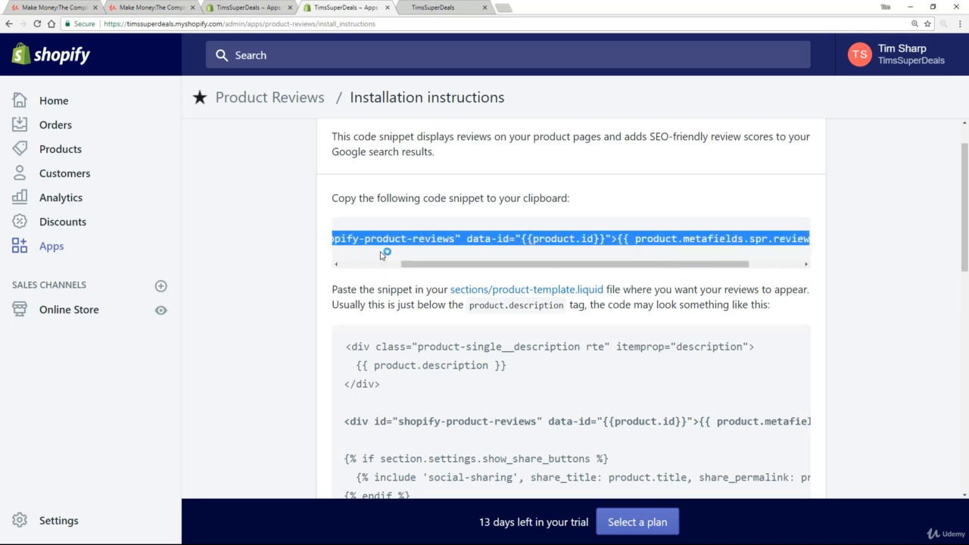
key(shift+Right)
key(shift+Right)
key(shift+Right)
key(shift+Right)
key(shift+Right)
key(shift+Right)
key(shift+Right)
key(shift+Right)
key(shift+Right)
key(shift+Right)
key(shift+Right)
key(shift+Right)
key(shift+Right)
key(shift+Right)
key(shift+Right)
key(shift+Right)
key(shift+Right)
key(shift+Right)
key(shift+Right)
key(shift+Right)
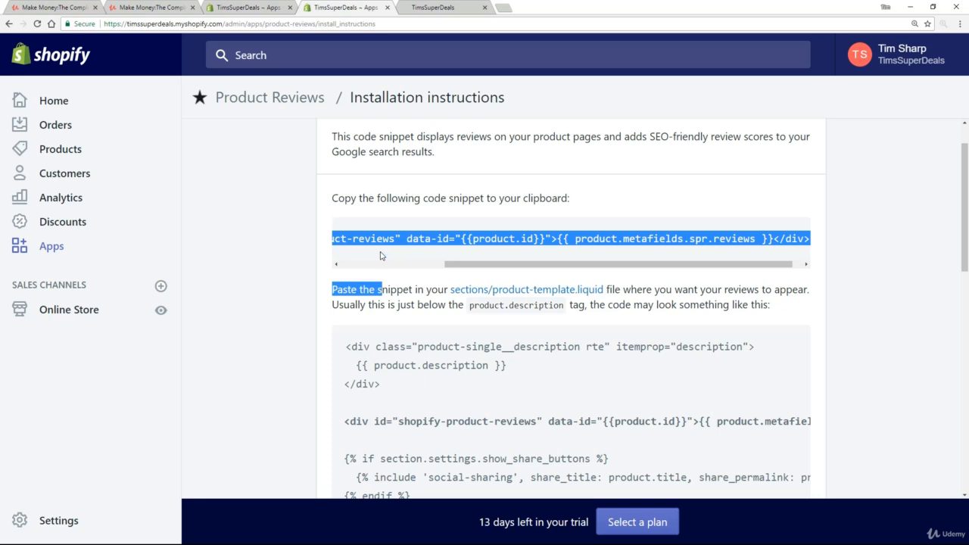
key(shift+Left)
key(shift+Left)
key(shift+Left)
key(shift+Left)
key(shift+Left)
key(shift+Left)
key(shift+Left)
key(shift+Left)
key(shift+Left)
key(shift+Left)
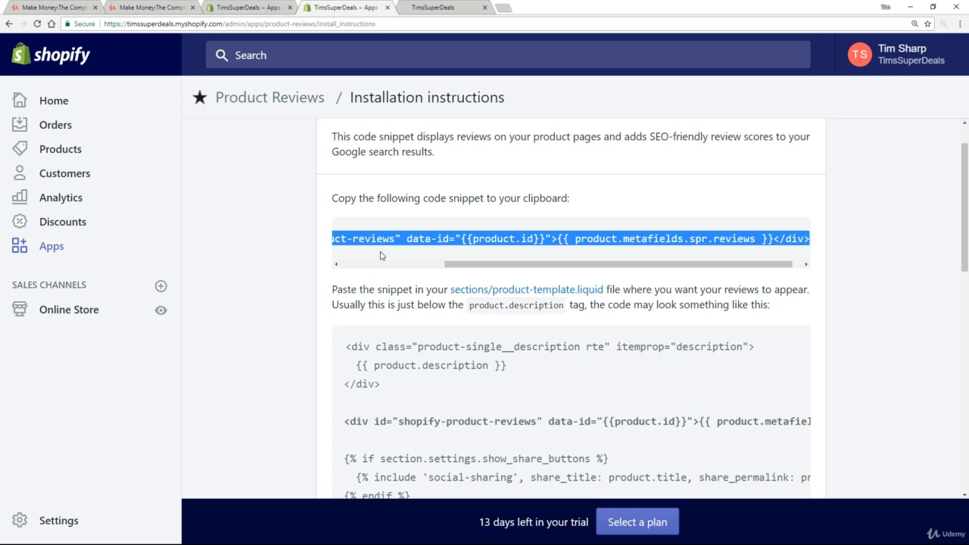
right_click(408, 240)
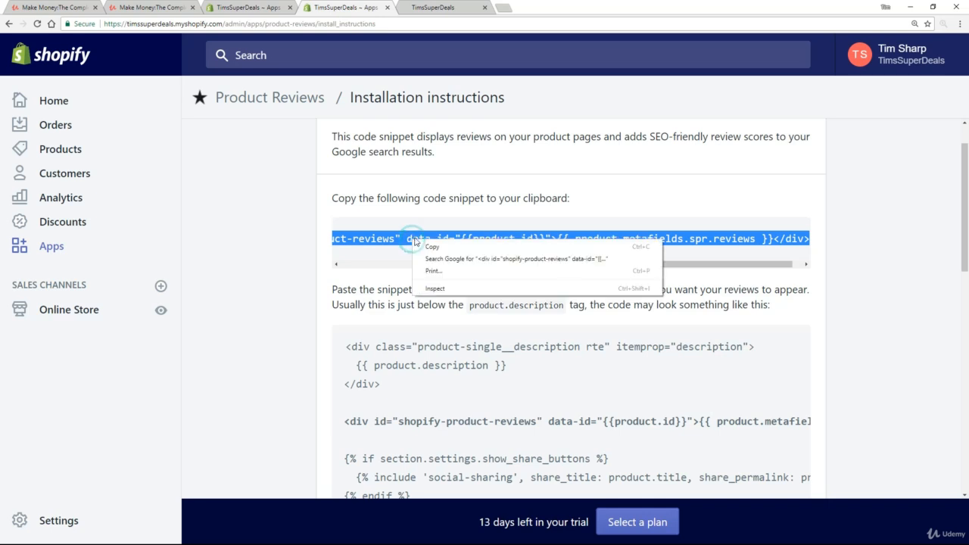
click(428, 247)
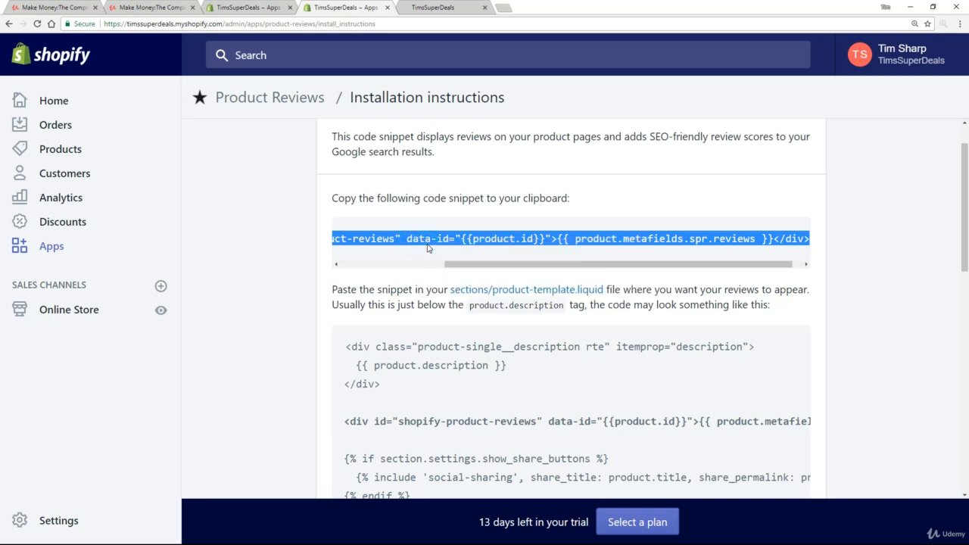
Open the theme file sections/product-template.liquid linked in the installation instructions.
click(255, 318)
scroll(255, 292, down, 3)
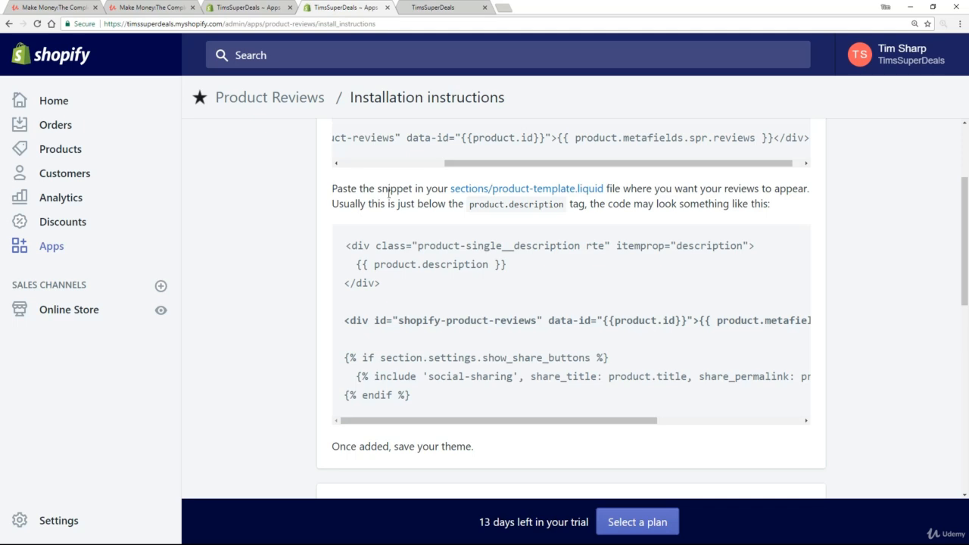
click(503, 189)
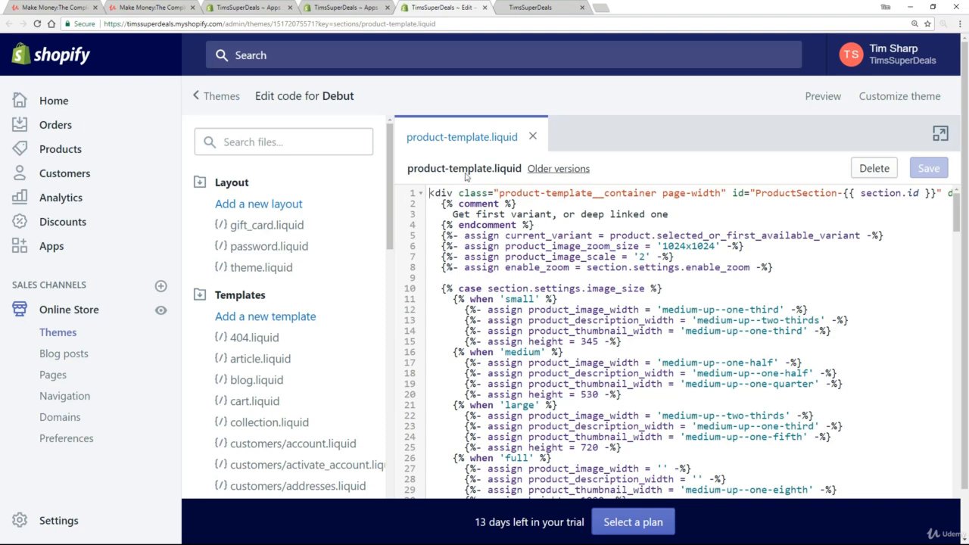
Find the product.description div block in product-template.liquid and compare it with the example code in the installation instructions.
click(351, 9)
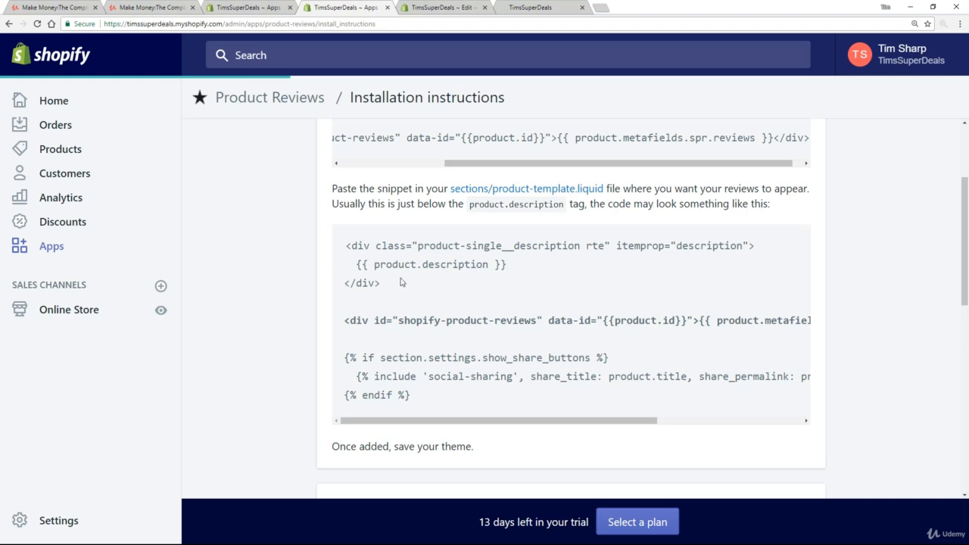
drag(362, 264, 489, 264)
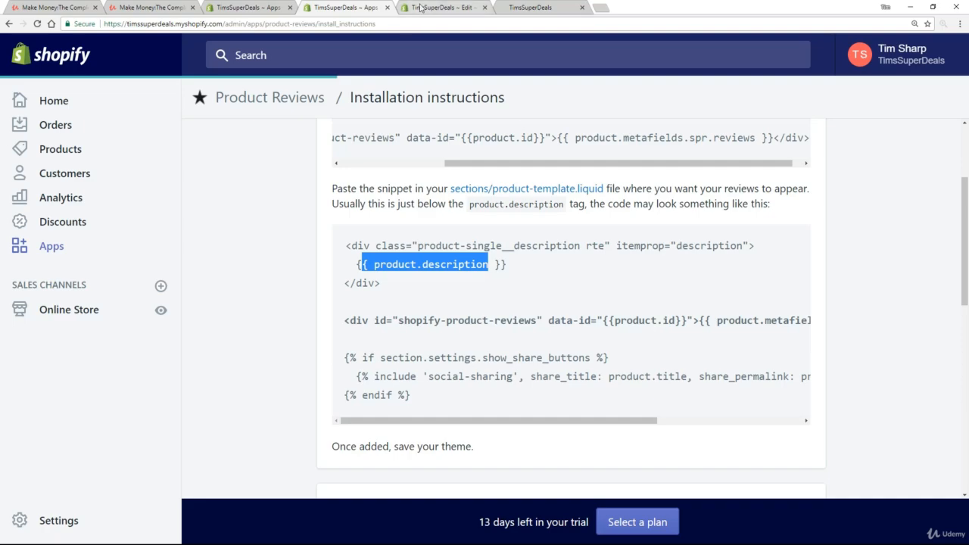
click(420, 8)
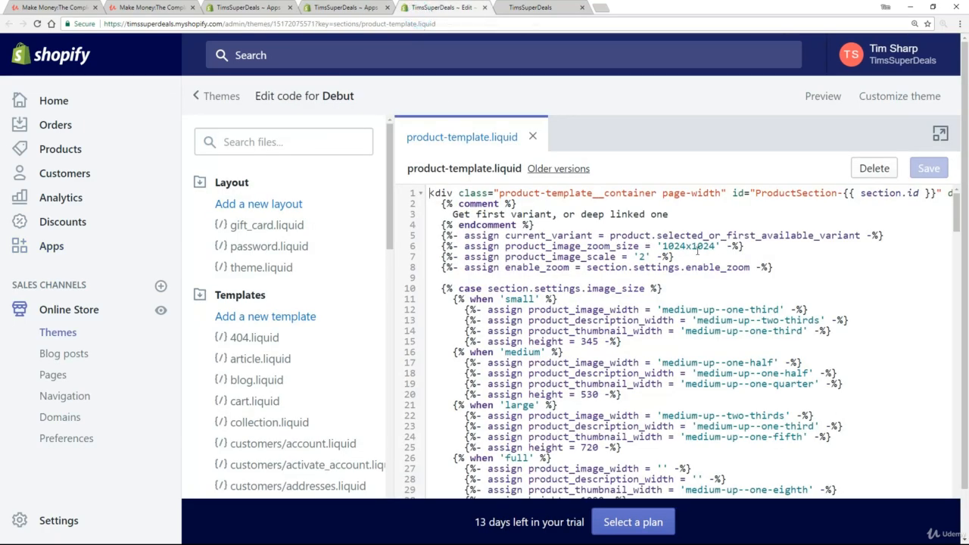
drag(958, 213, 958, 418)
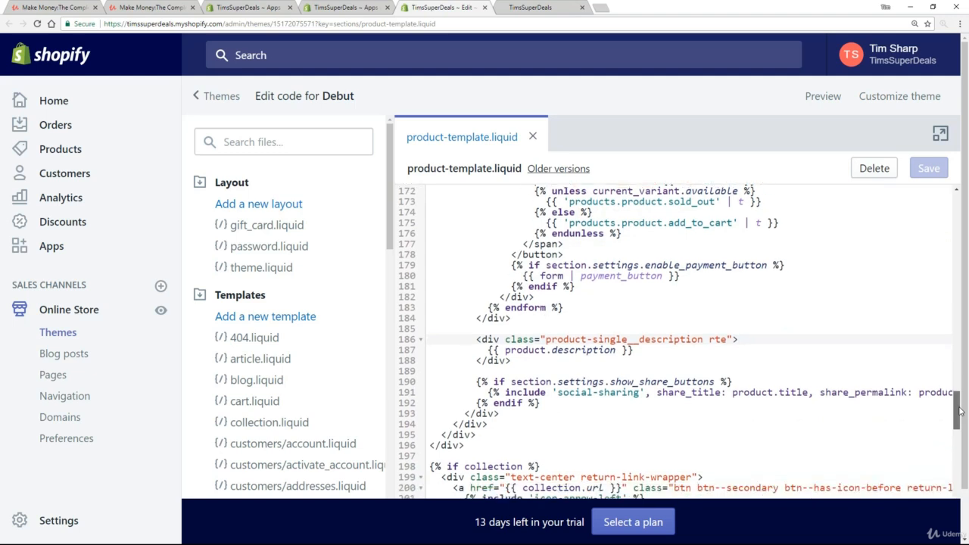
click(525, 361)
drag(453, 355, 416, 340)
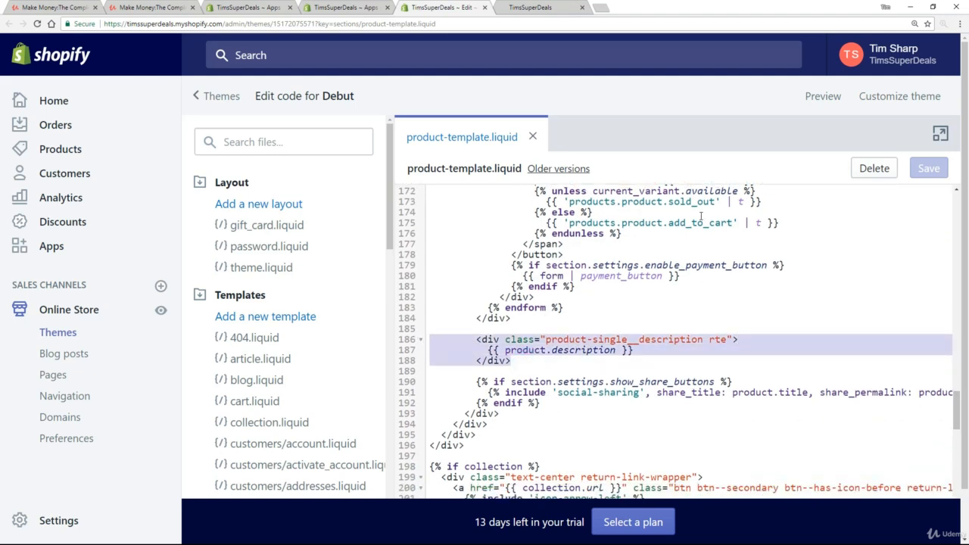
click(363, 6)
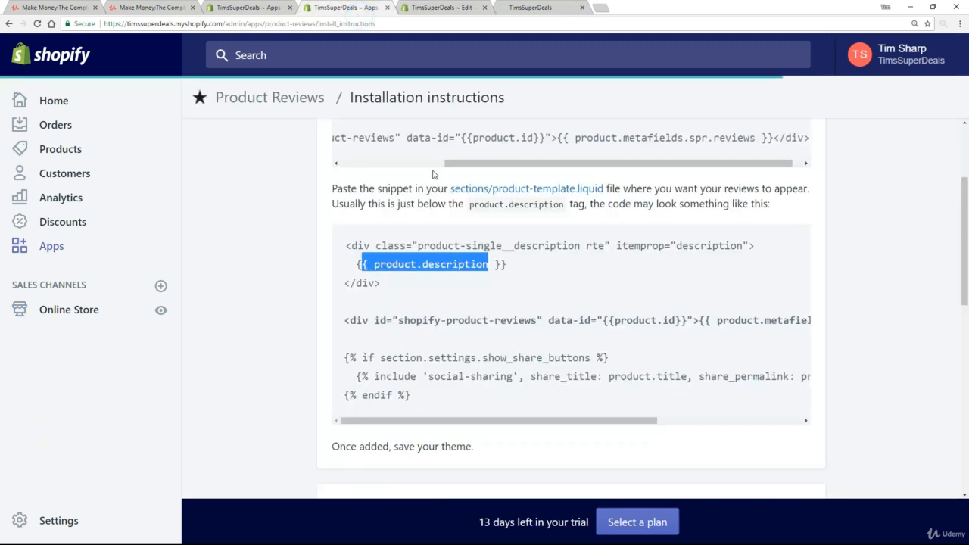
triple_click(389, 280)
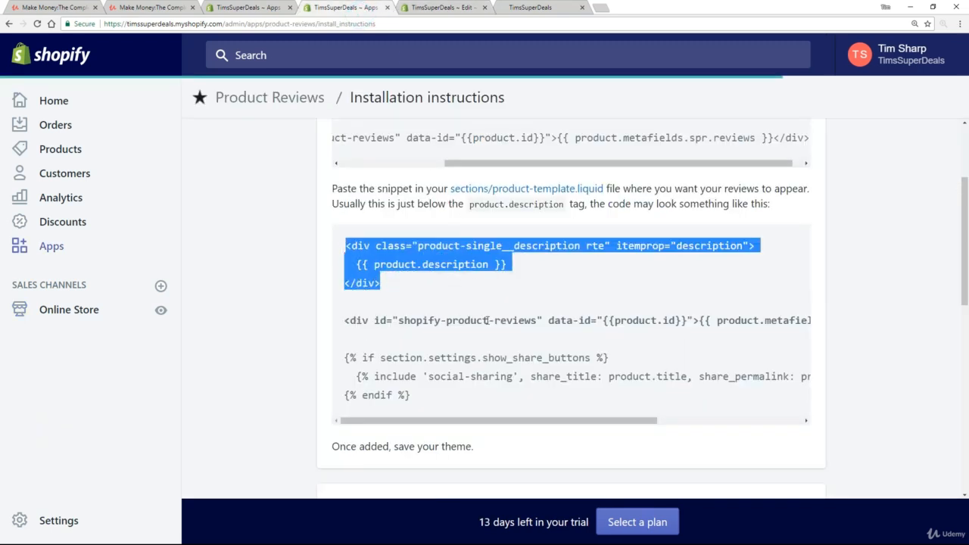
click(443, 8)
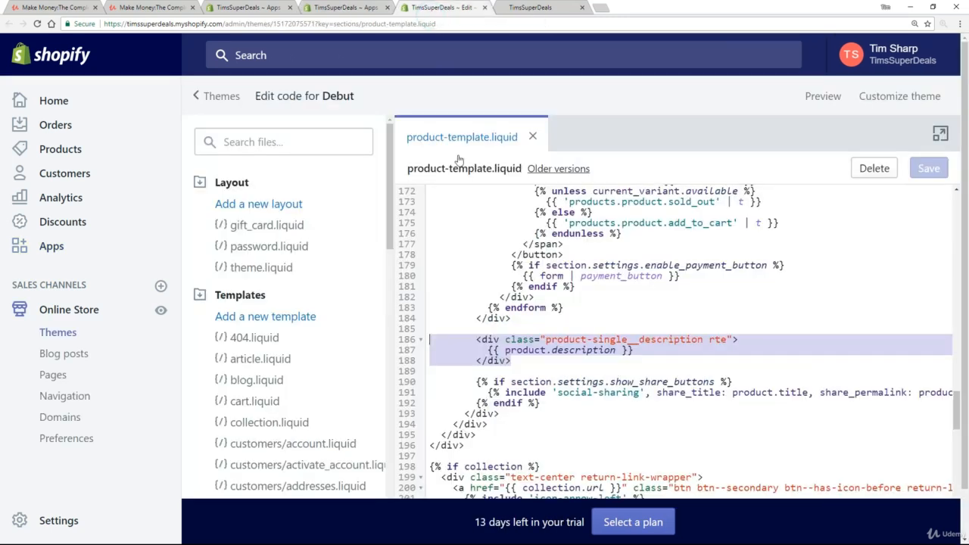
Paste the copied reviews snippet below the product.description div's closing tag in product-template.liquid, leaving a blank line between them.
click(518, 360)
key(Return)
key(Return)
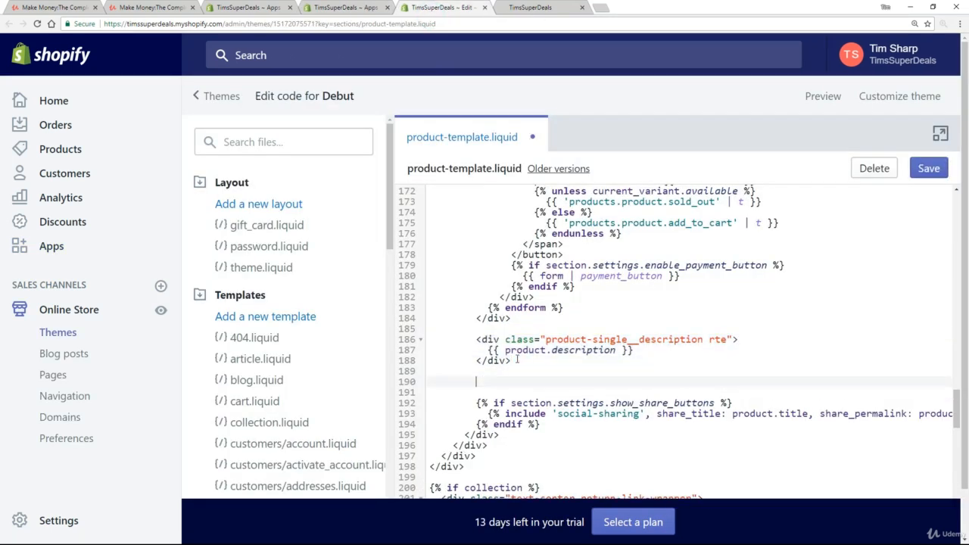
right_click(509, 383)
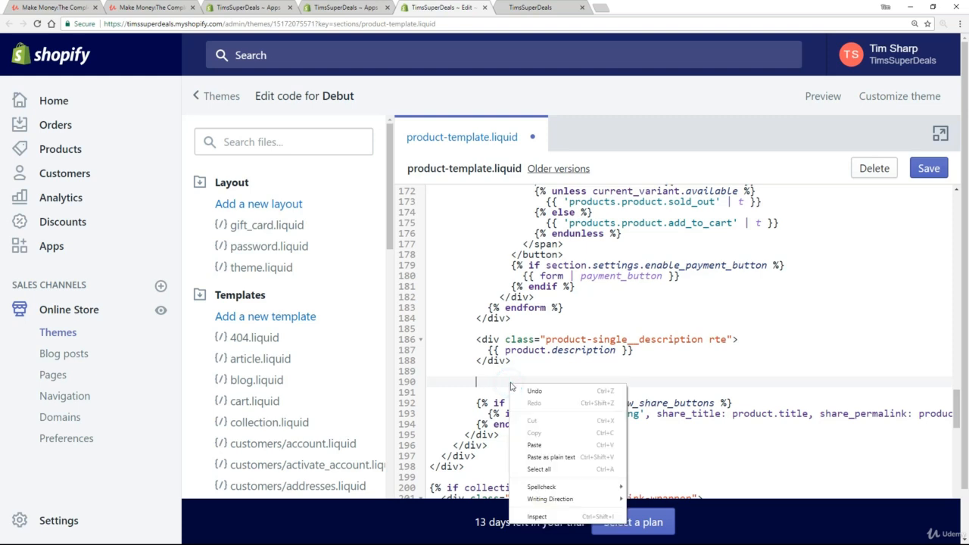
click(534, 455)
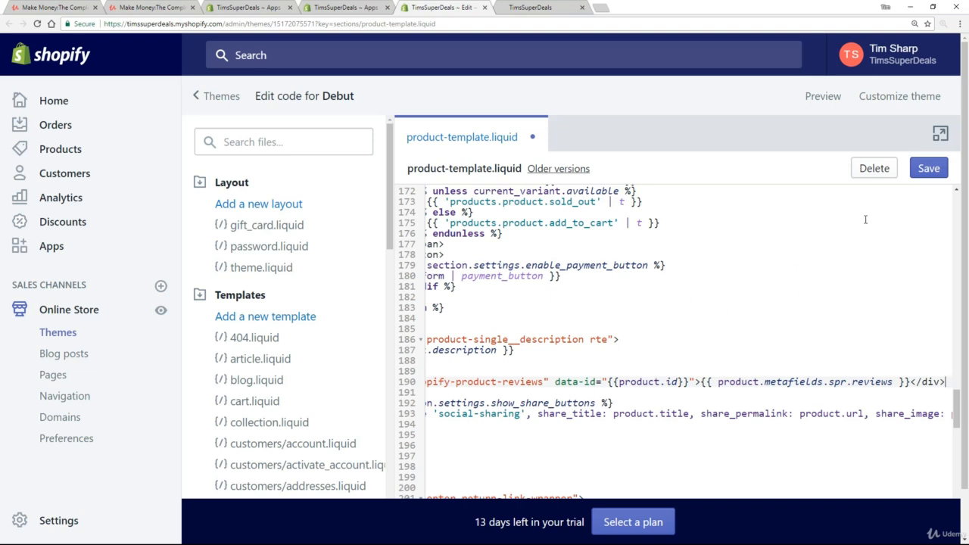
Save product-template.liquid and read the rest of the snippet section in the Product Reviews installation instructions.
click(927, 171)
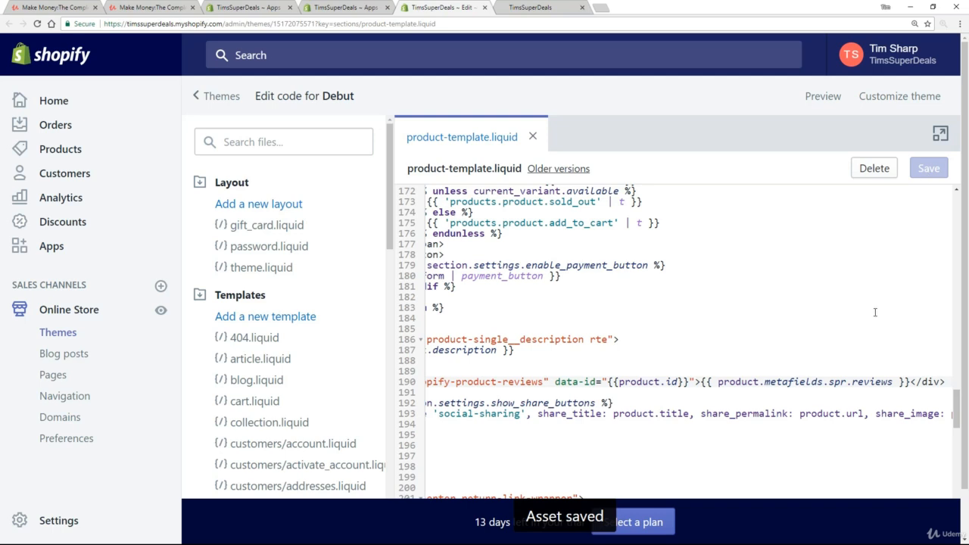
click(322, 6)
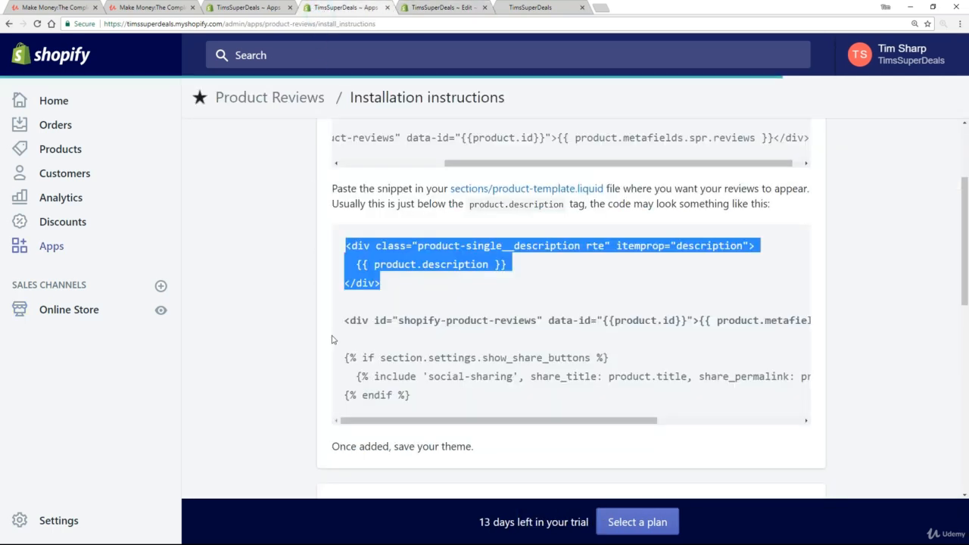
scroll(274, 320, down, 1)
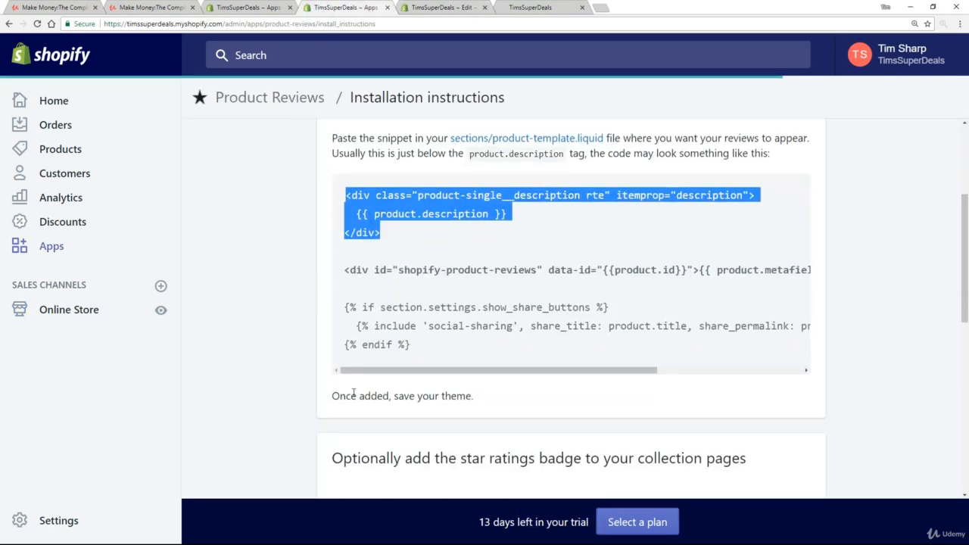
scroll(447, 394, down, 1)
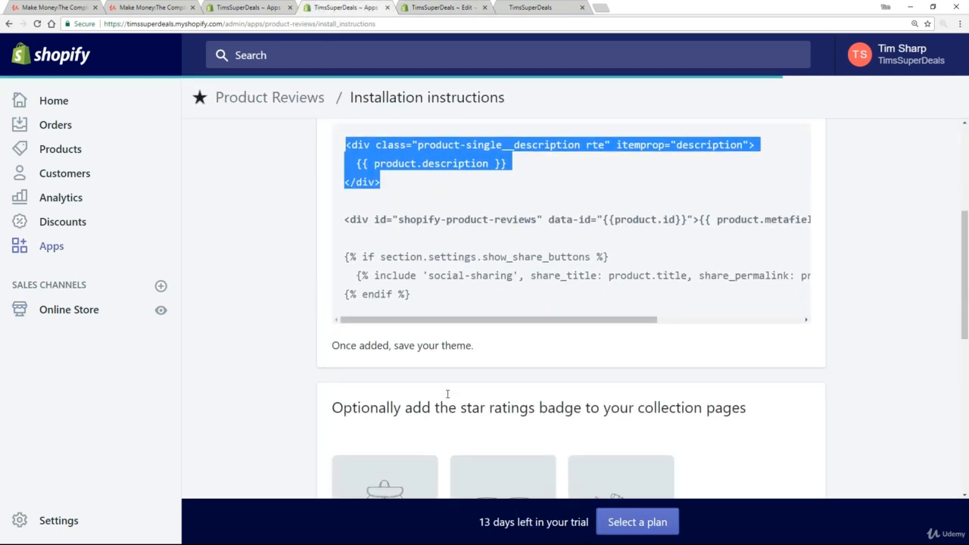
Check the installed apps list, and inspect the Customer Reviews section on the French Bulldog Necklace storefront page.
click(276, 430)
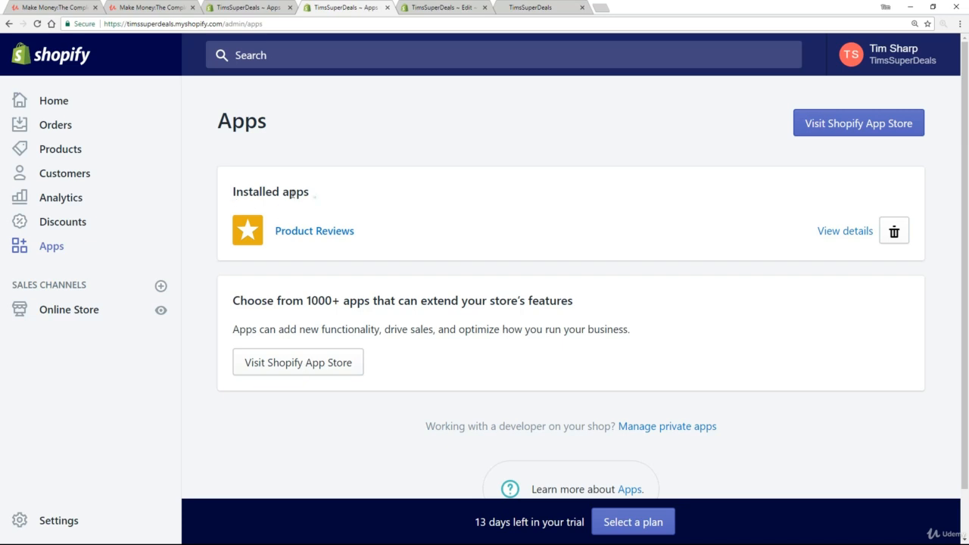
drag(311, 203, 230, 194)
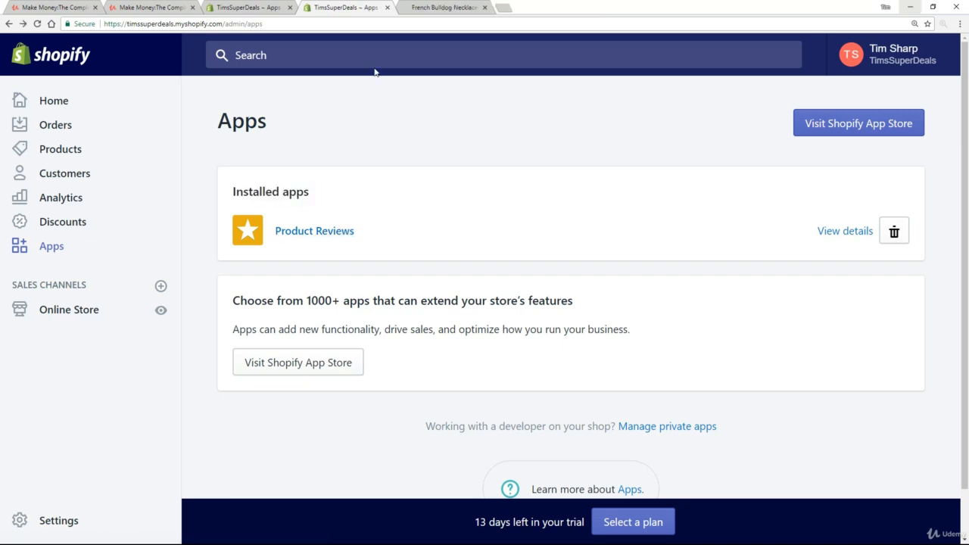
click(437, 8)
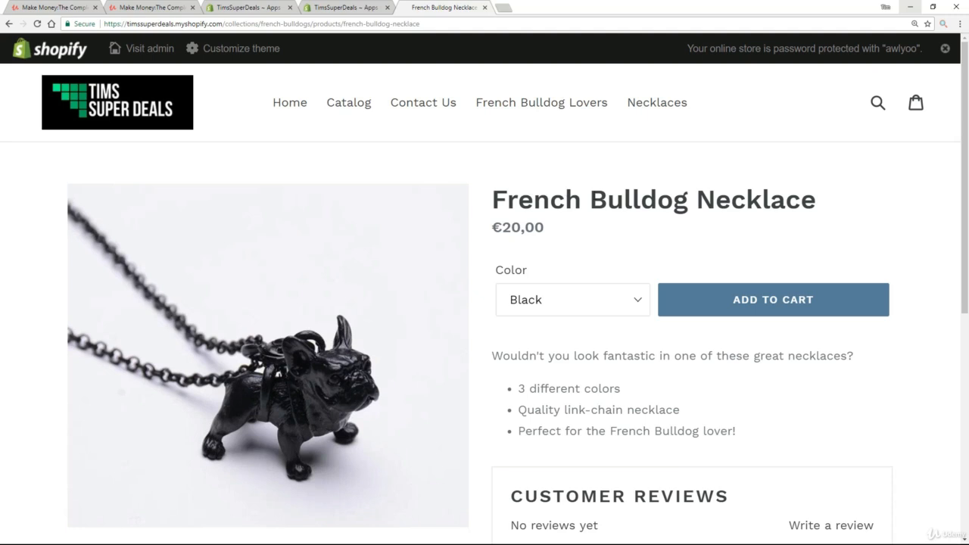
scroll(595, 201, down, 3)
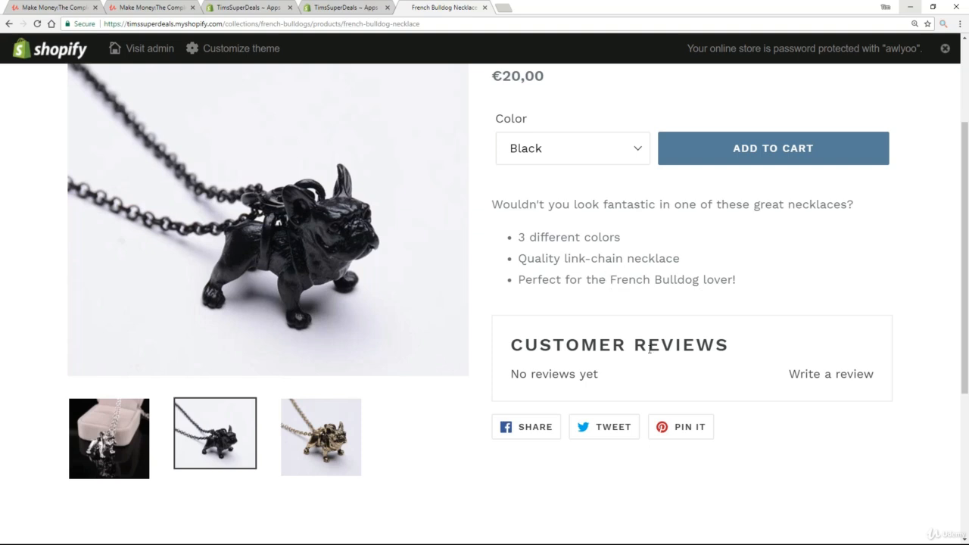
Start a new review for the French Bulldog Necklace and fill in the reviewer's name and e-mail.
click(828, 377)
scroll(737, 383, down, 2)
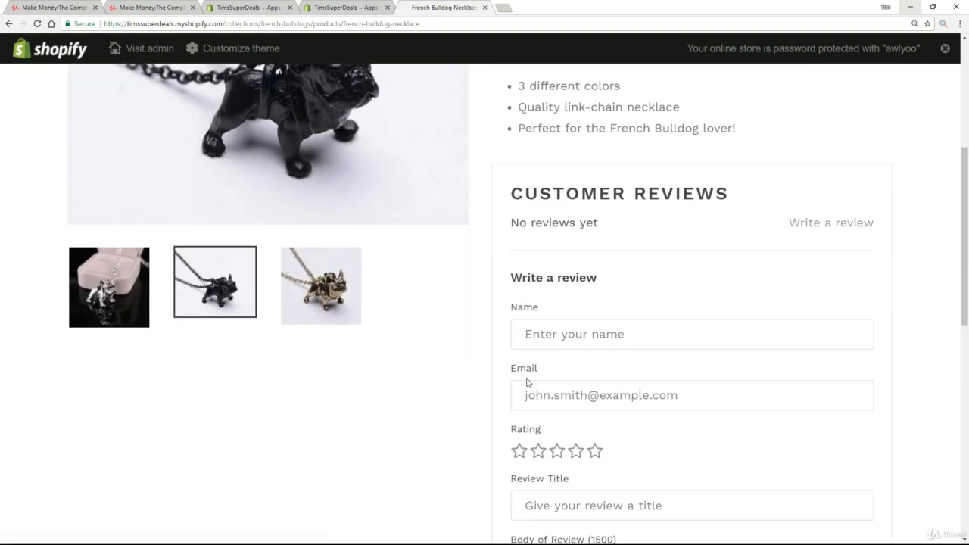
click(565, 341)
text(Bob)
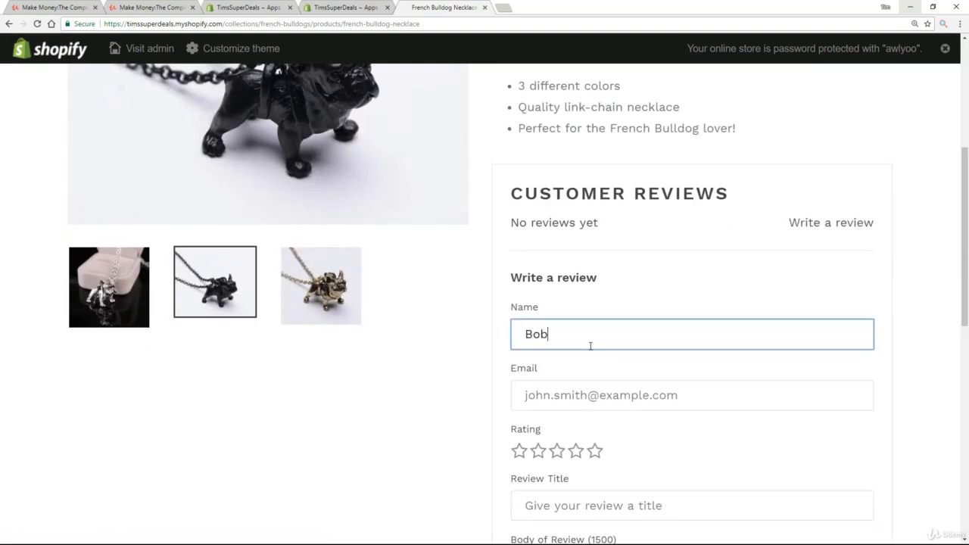
key(Tab)
text(bon)
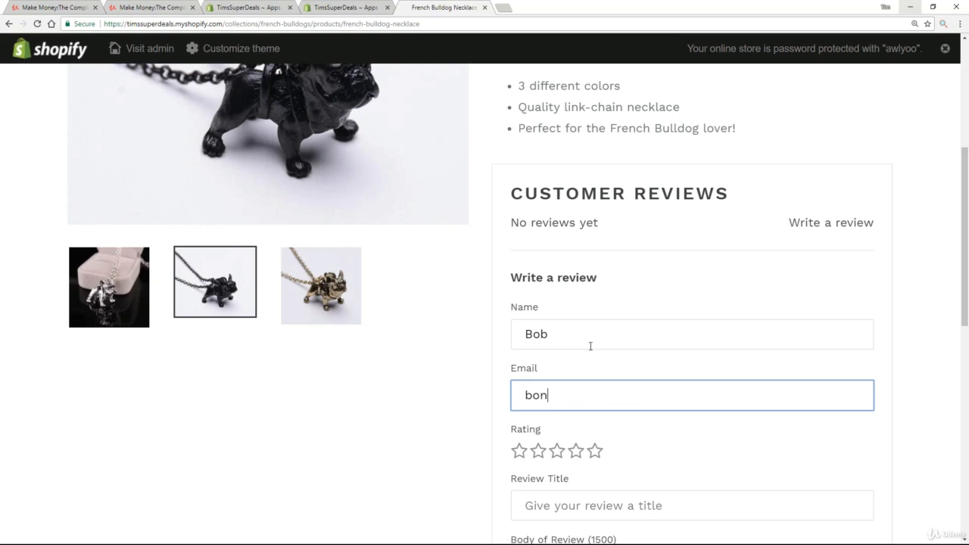
key(BackSpace)
text(b@test.com)
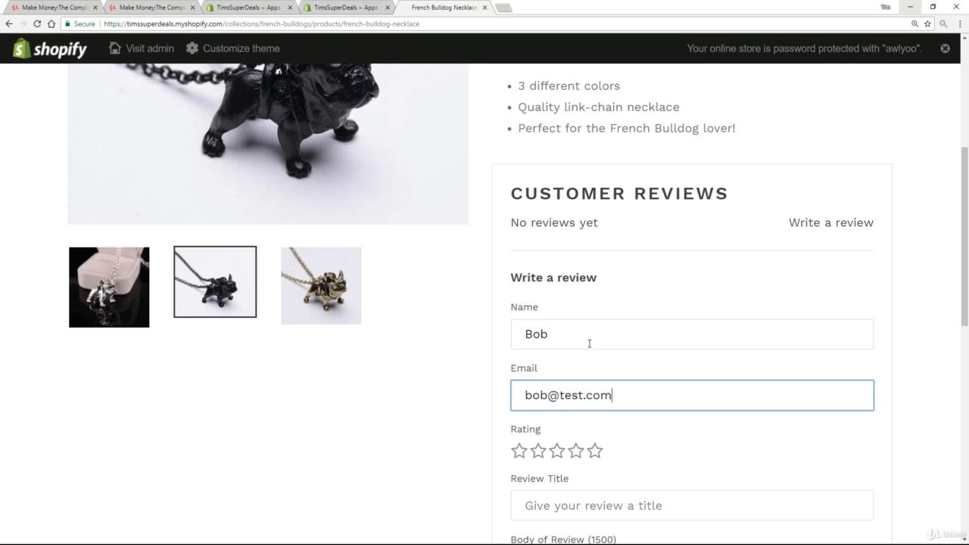
key(Tab)
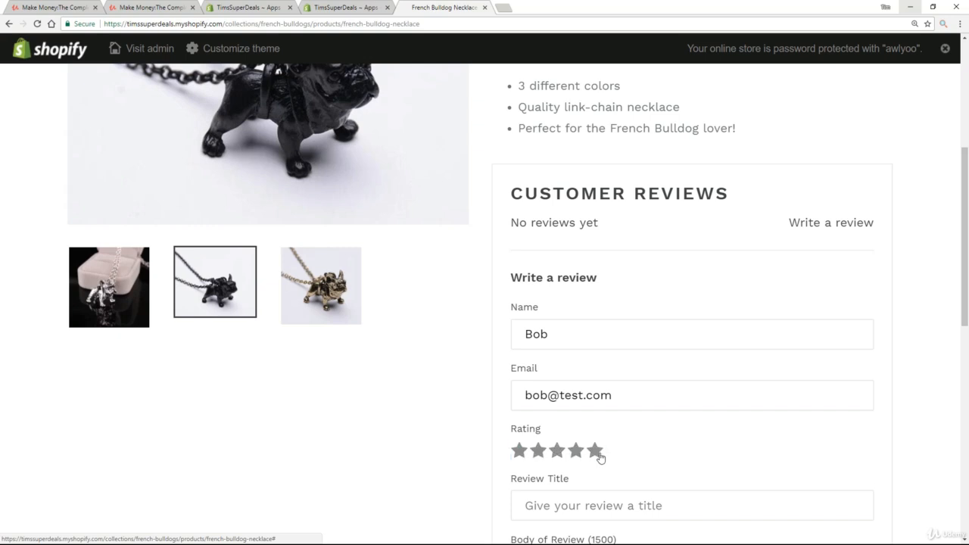
Rate the product five stars and title the review "This is a great product!".
click(576, 450)
scroll(684, 417, down, 3)
click(569, 253)
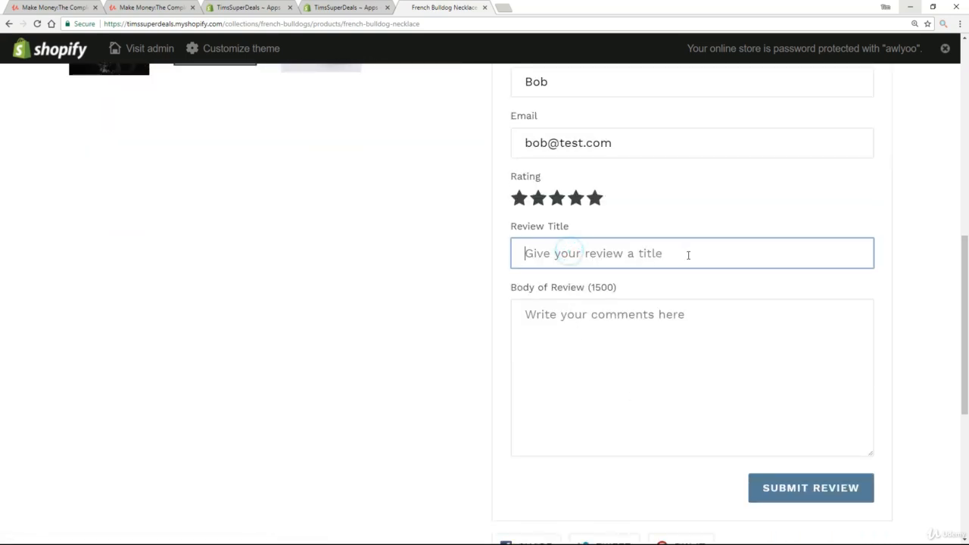
text(This is a )
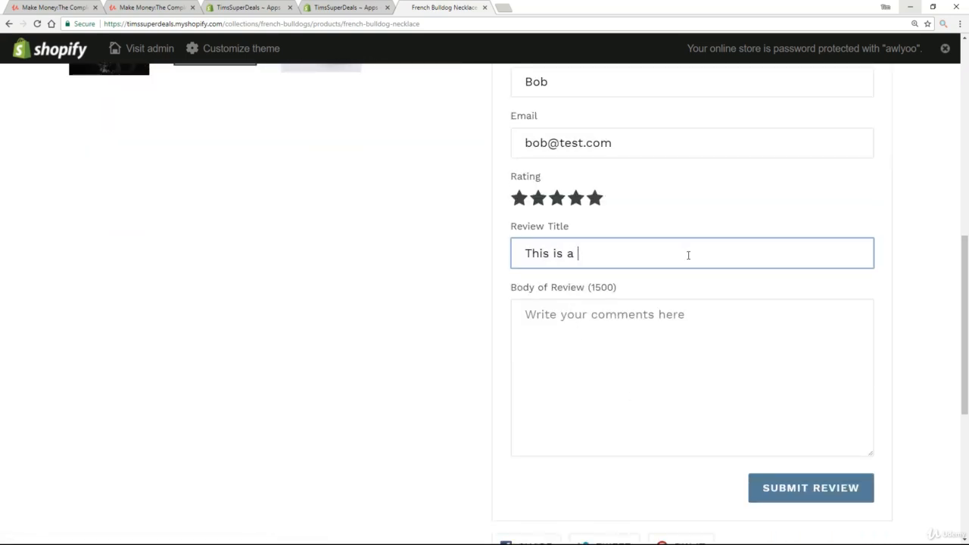
text(great producy)
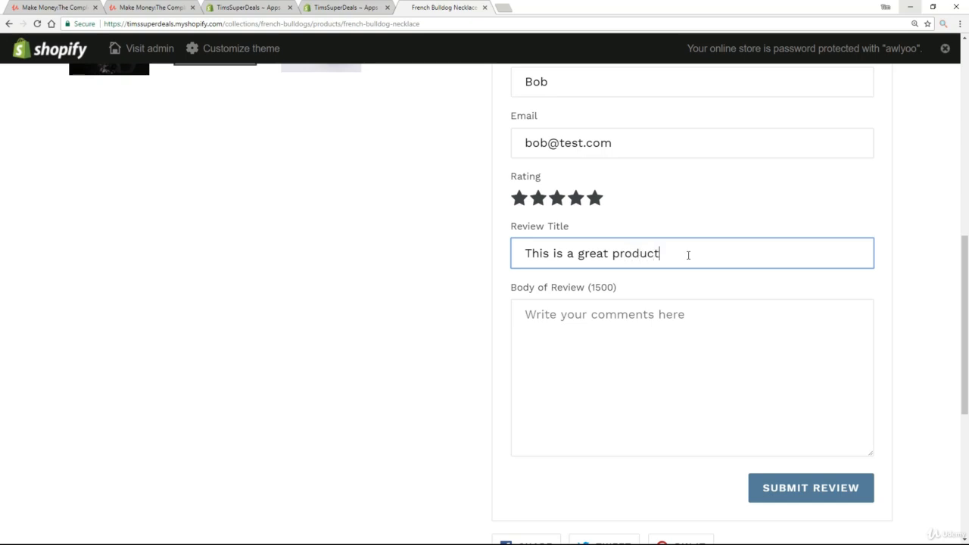
text(!)
Write "Thanks you guys are the best!!!" as the review body and submit the review.
key(Tab)
text(Thanks )
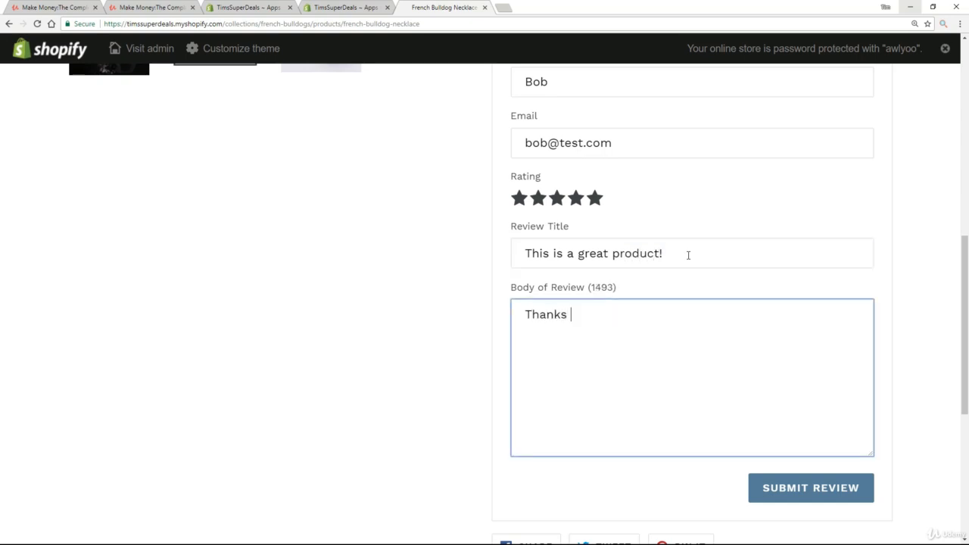
text(you guys are the best!!!)
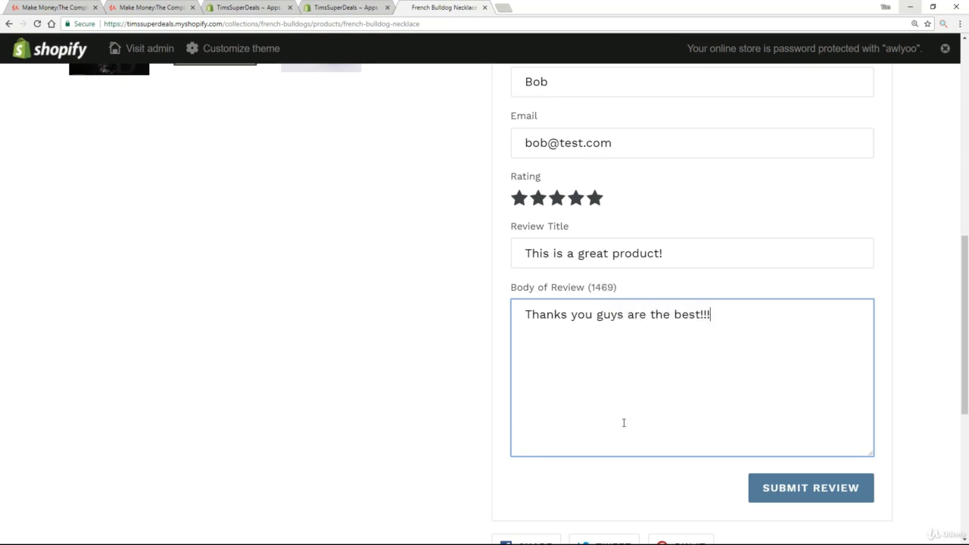
click(790, 494)
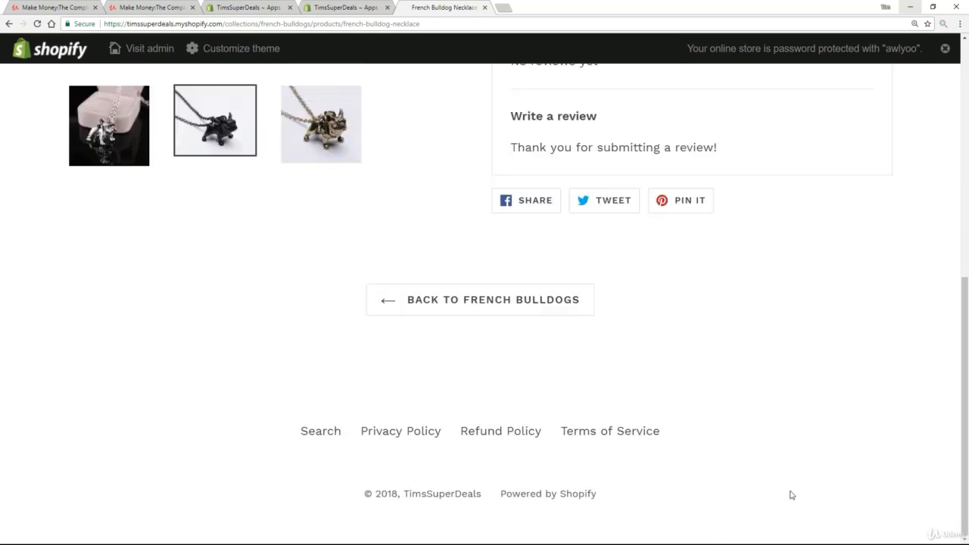
Read the submission message under Customer Reviews, and reload the product page to check the submitted review.
scroll(790, 363, up, 2)
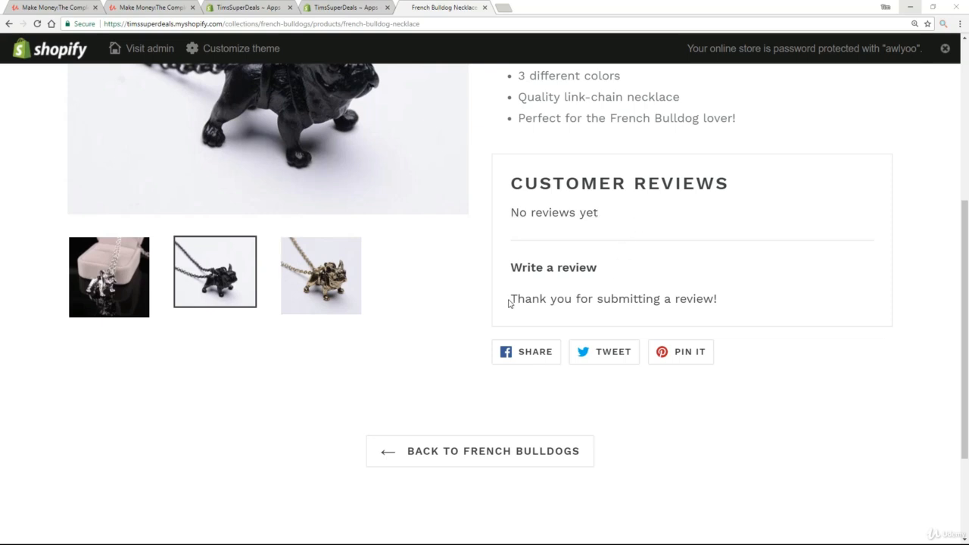
drag(508, 300, 735, 307)
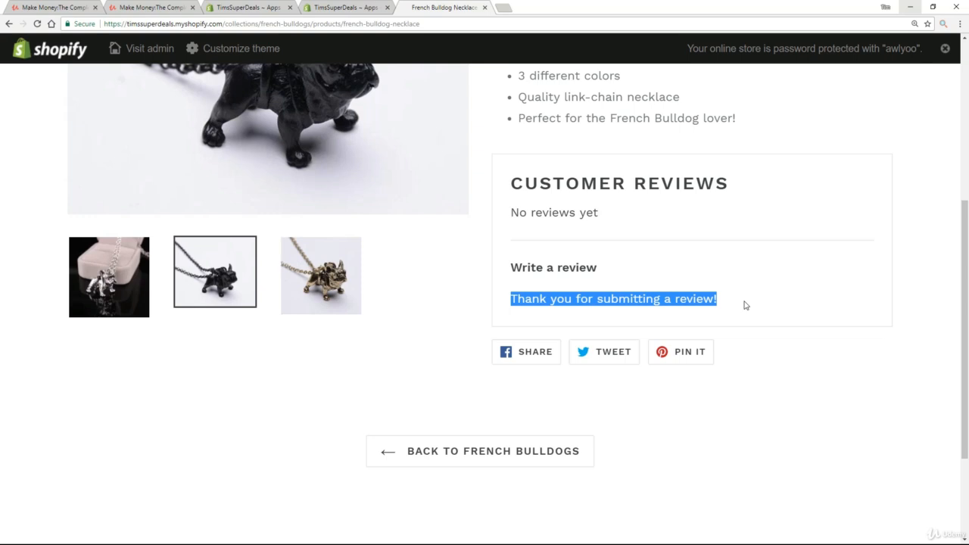
click(36, 24)
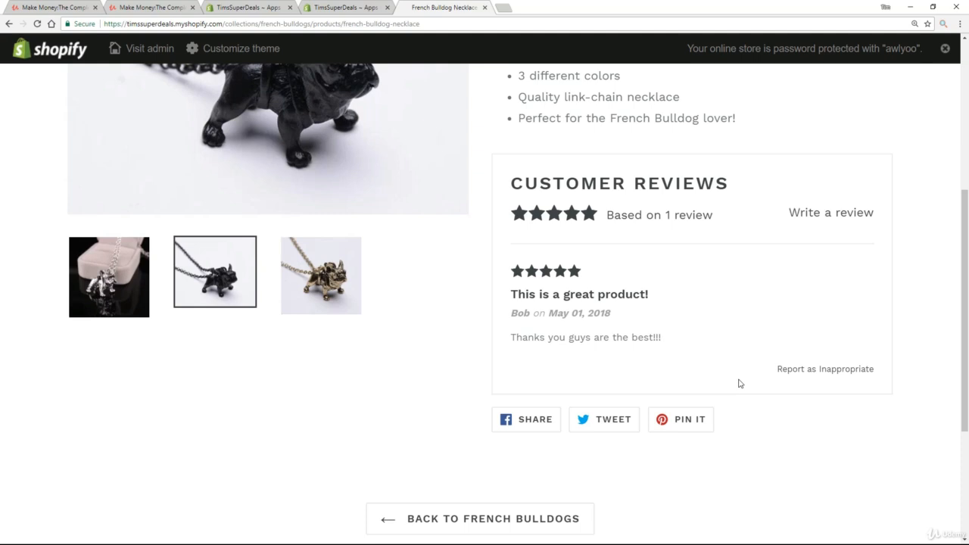
Open the installed Product Reviews app in the store admin and look over its list of all reviews.
click(357, 11)
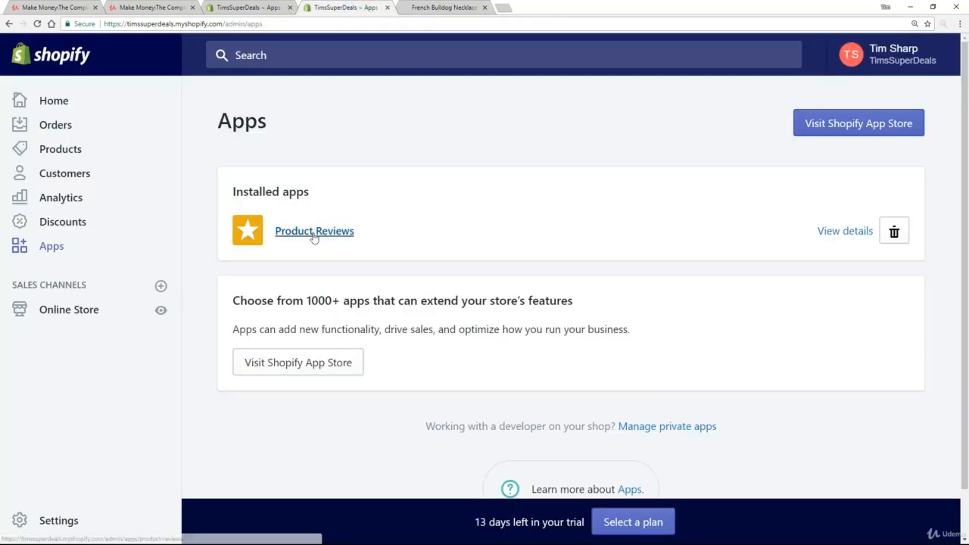
click(314, 231)
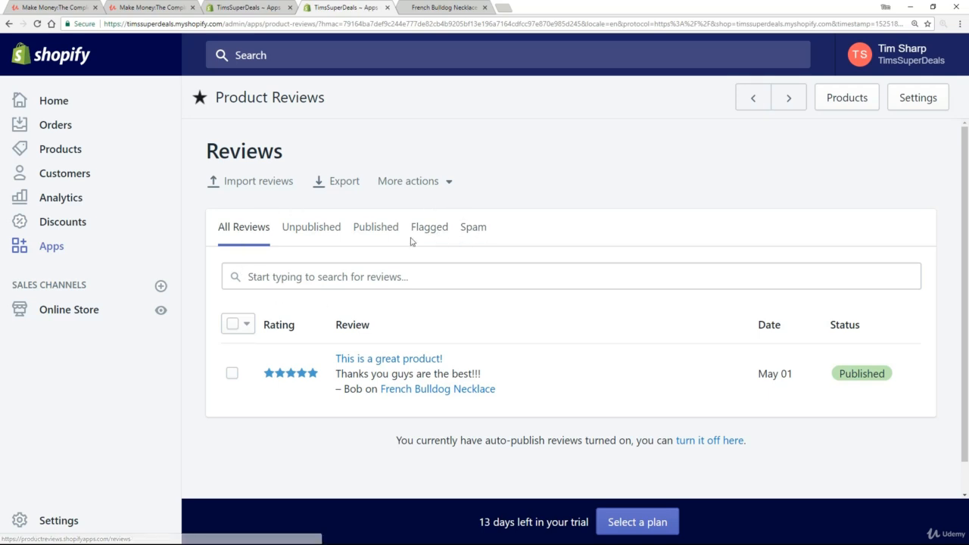
scroll(325, 302, down, 1)
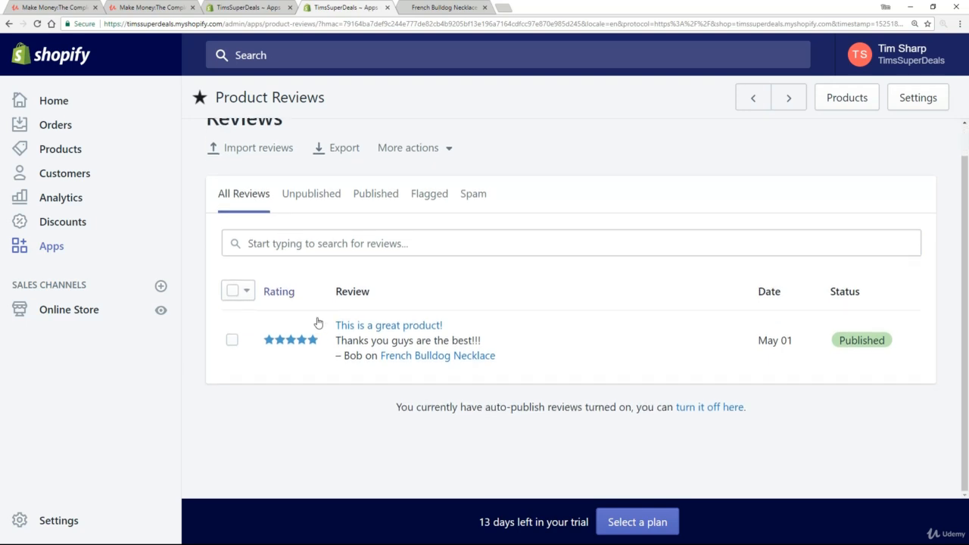
View the details and reply area of the review "This is a great product!", and return to the reviews list.
click(376, 326)
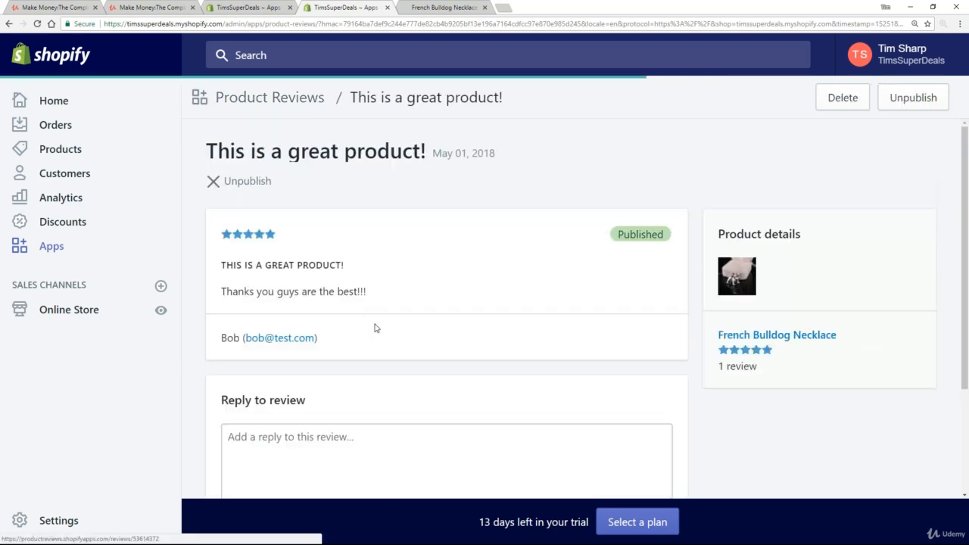
scroll(377, 329, down, 2)
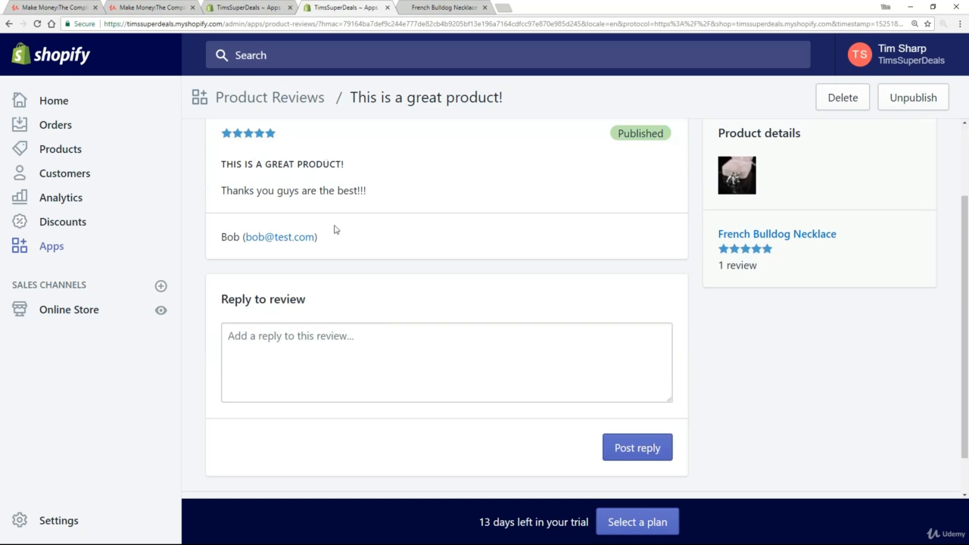
click(279, 365)
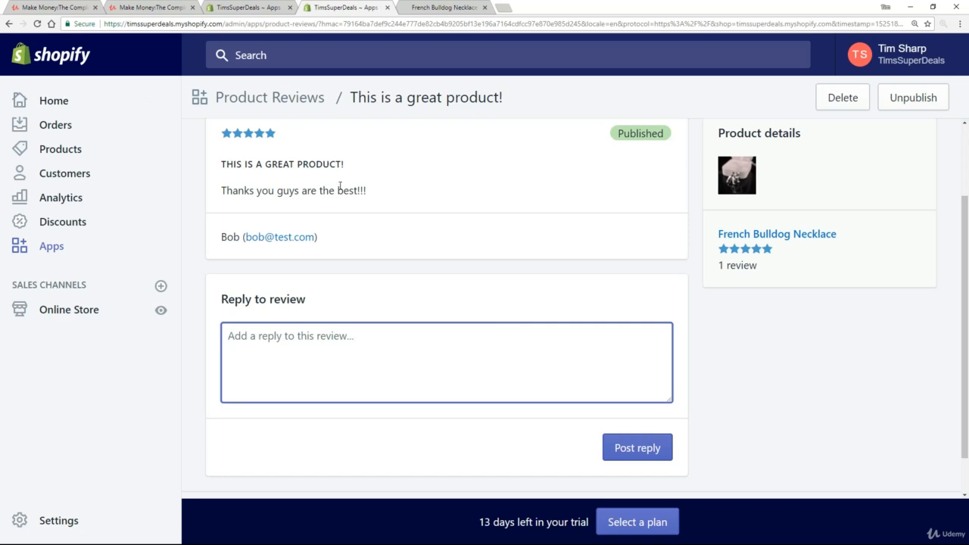
scroll(396, 231, up, 2)
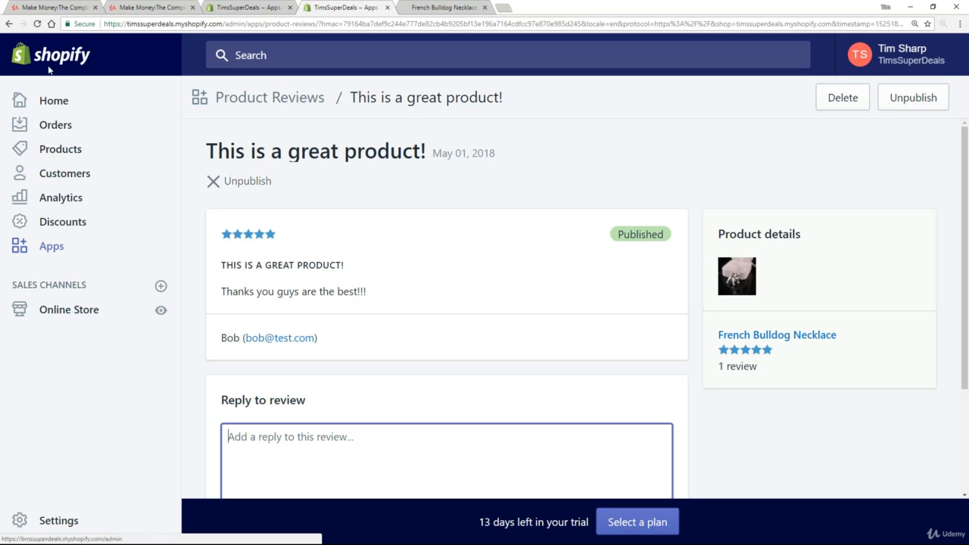
click(263, 99)
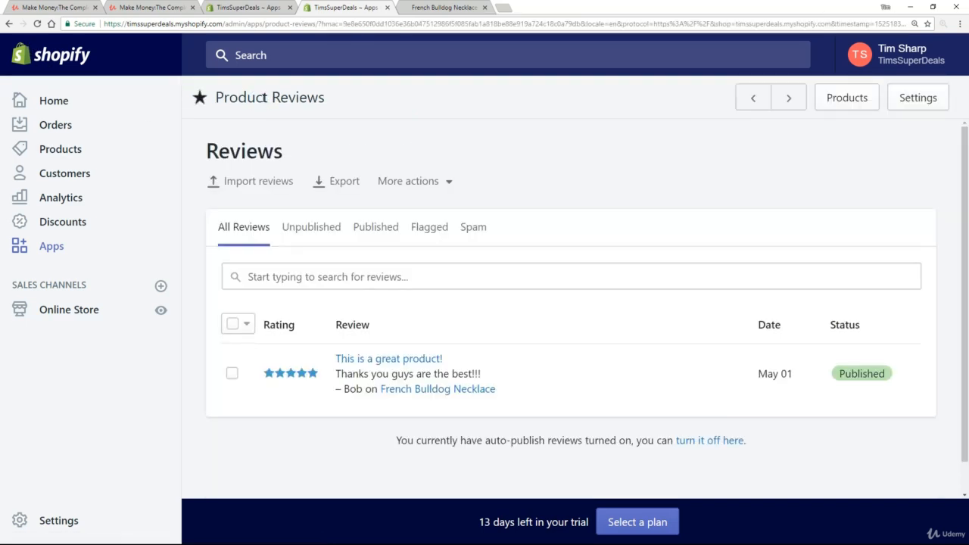
In the Product Reviews settings, set auto publish to Disabled and turn on e-mail notification for submitted reviews.
click(932, 98)
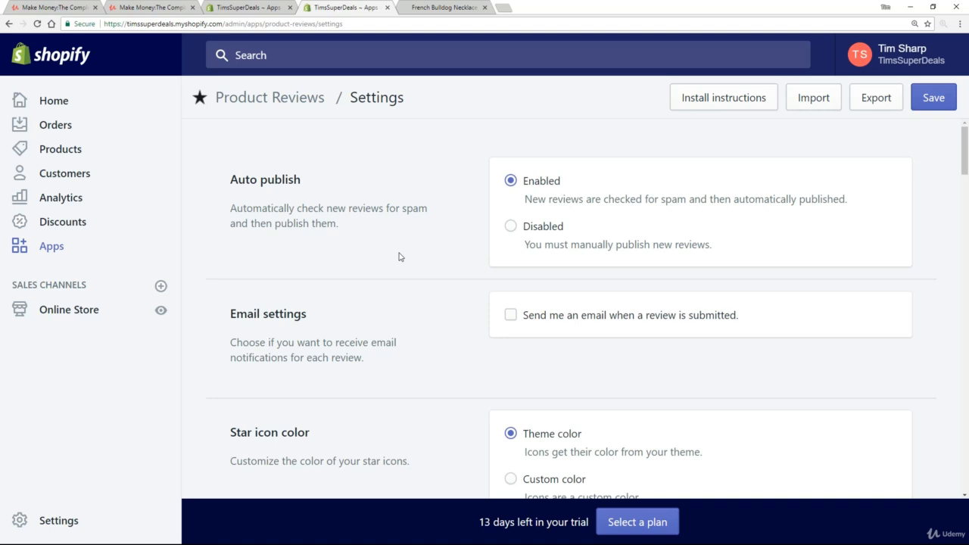
drag(302, 179, 231, 182)
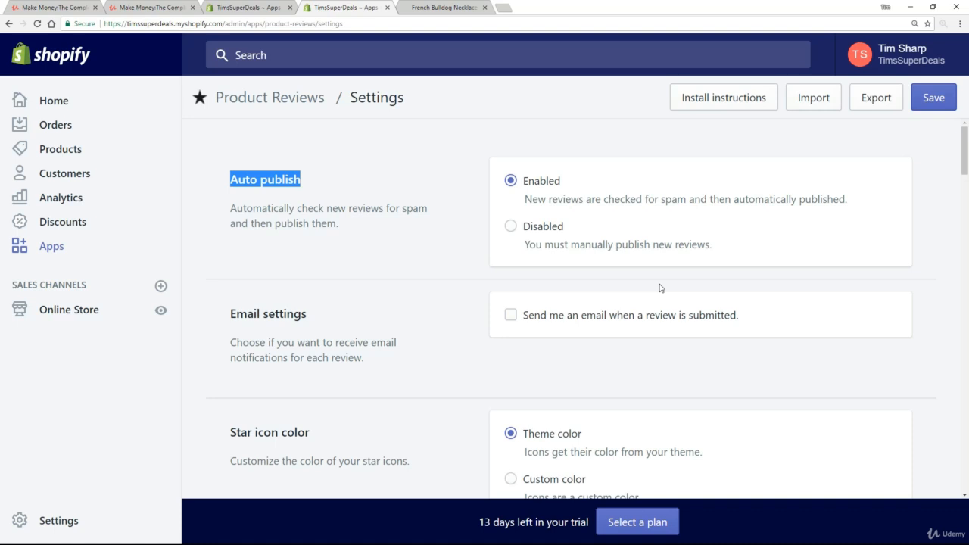
click(511, 227)
drag(524, 243, 713, 247)
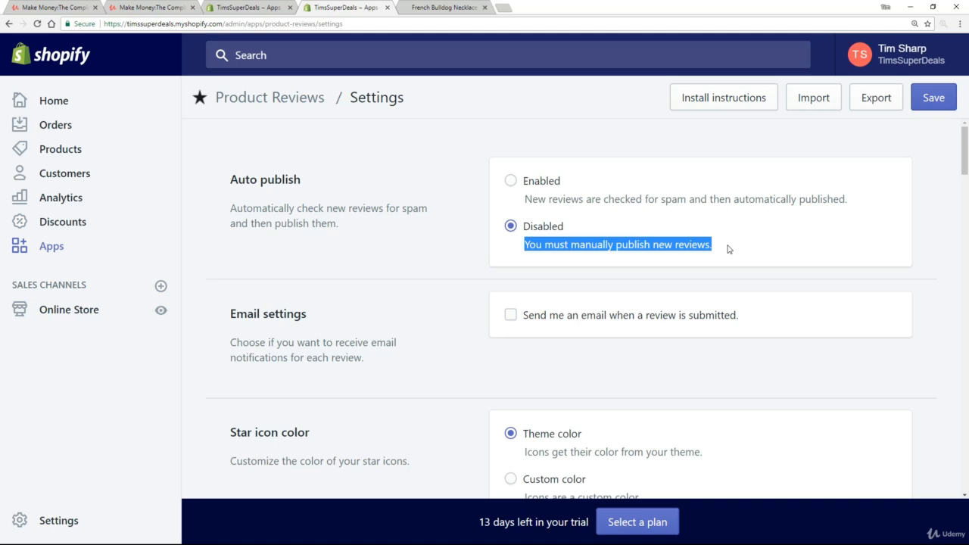
click(511, 316)
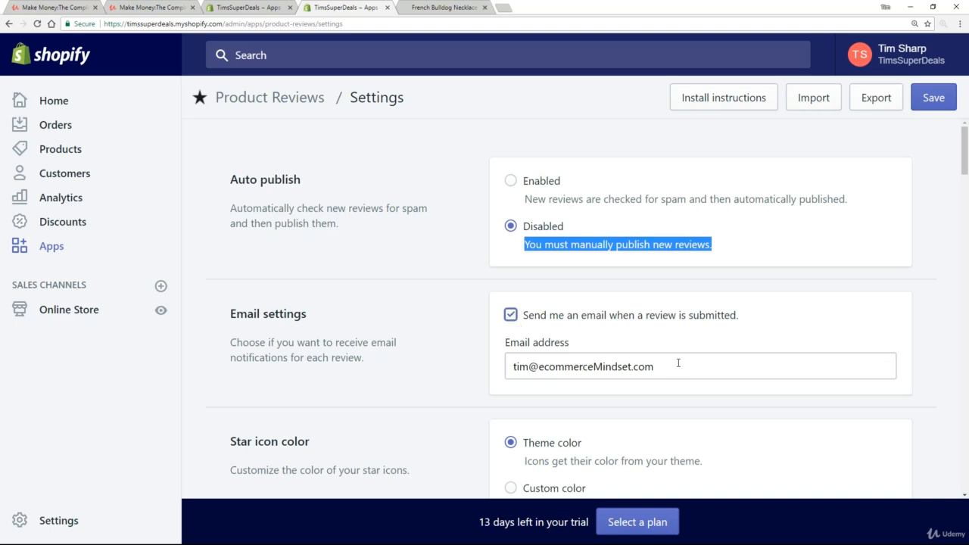
drag(684, 363, 480, 380)
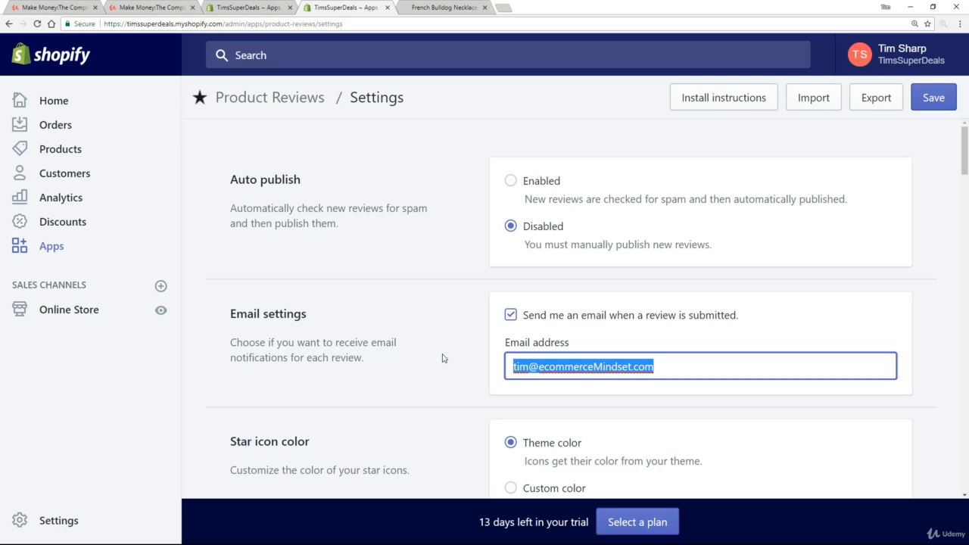
Look through the remaining Product Reviews settings, including the review form's title, rating and body text fields.
scroll(444, 358, down, 12)
scroll(2, 349, down, 10)
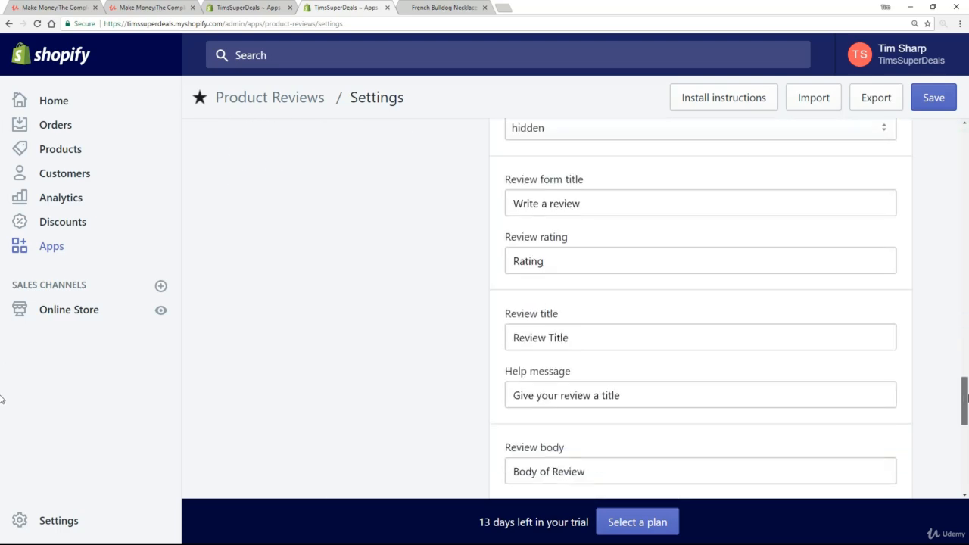
drag(966, 385, 967, 98)
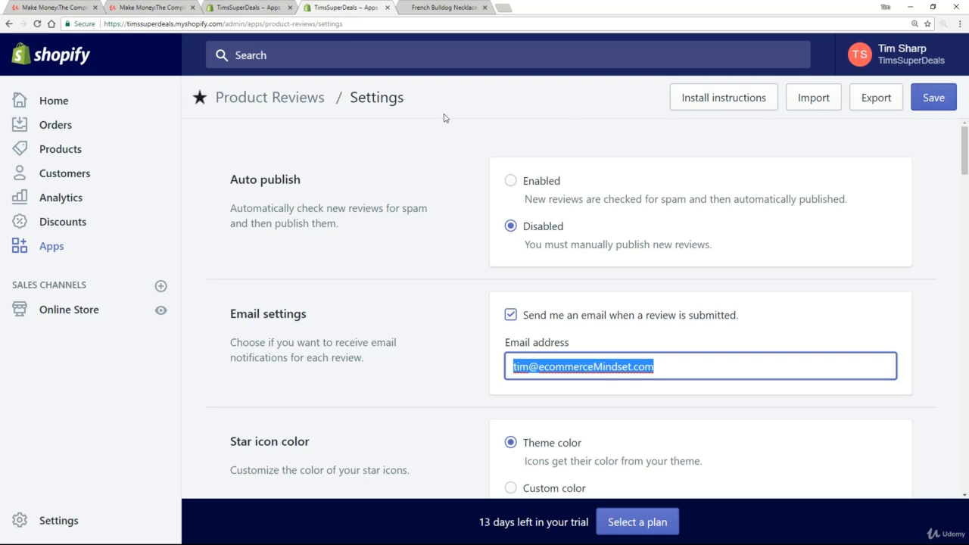
Return to the Product Reviews list and view the unpublished, published and spam reviews in turn.
click(287, 103)
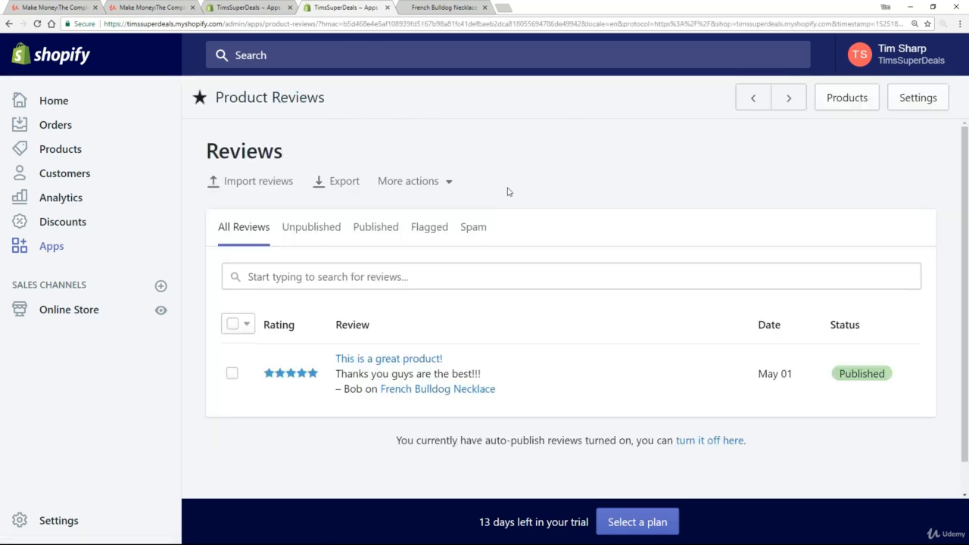
click(315, 230)
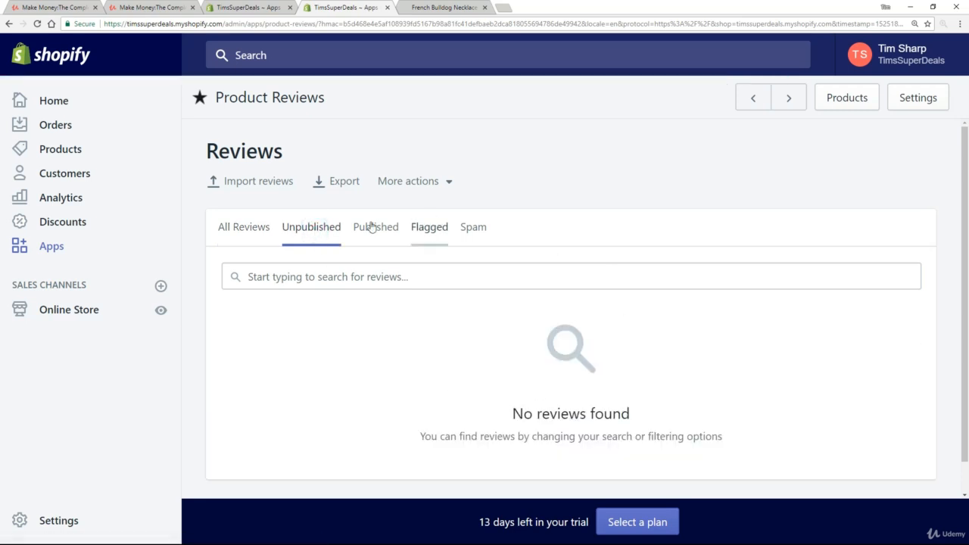
click(379, 233)
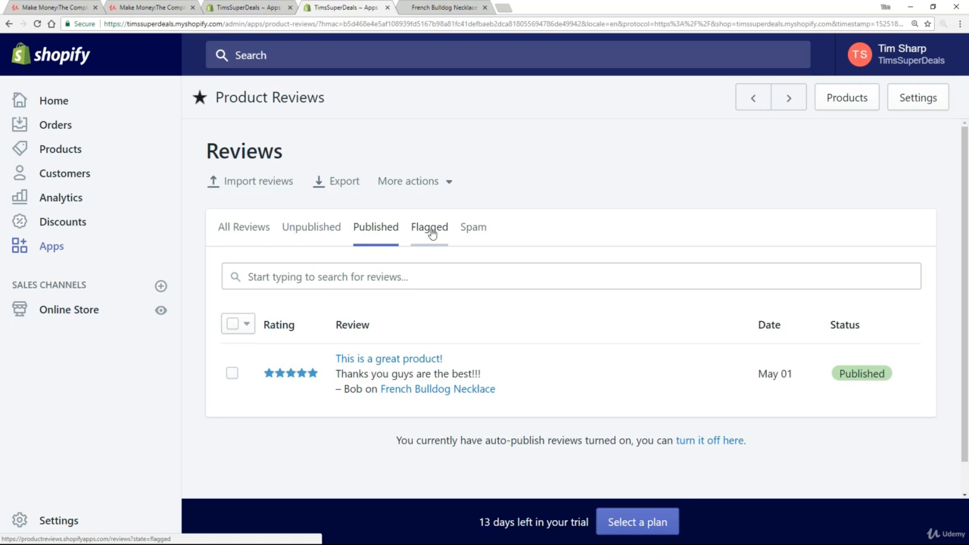
click(472, 230)
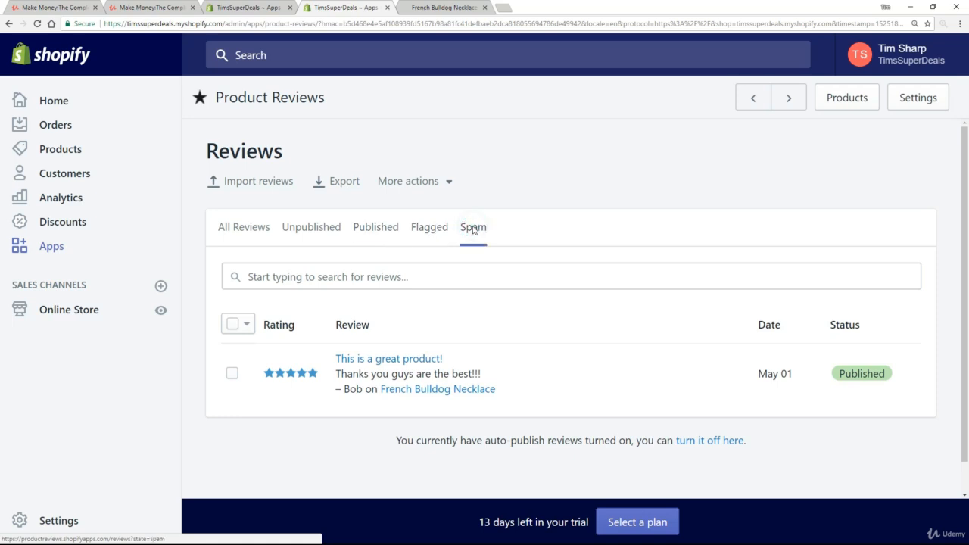